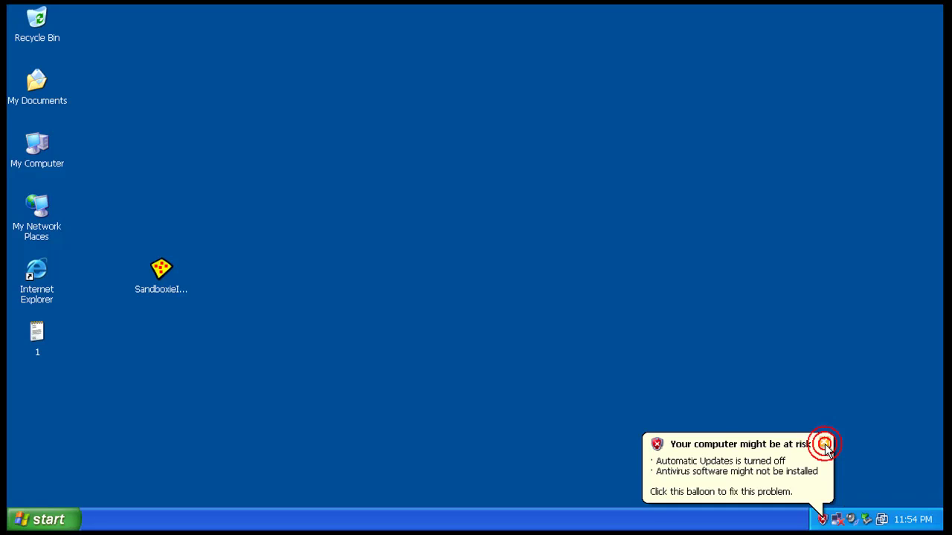
# Dismiss the security alert balloon and start the SandboxieInstall setup with English as the language
pyautogui.click(824, 443)
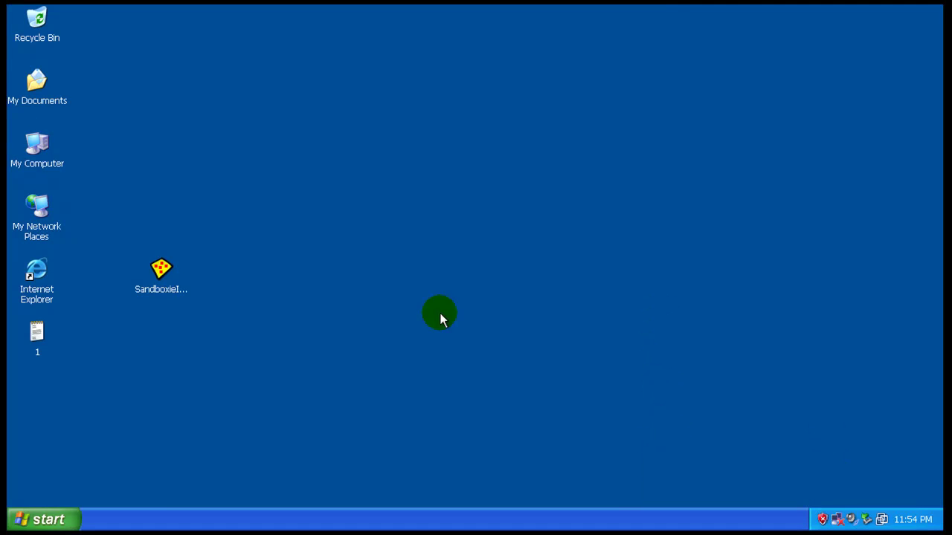
pyautogui.click(170, 271)
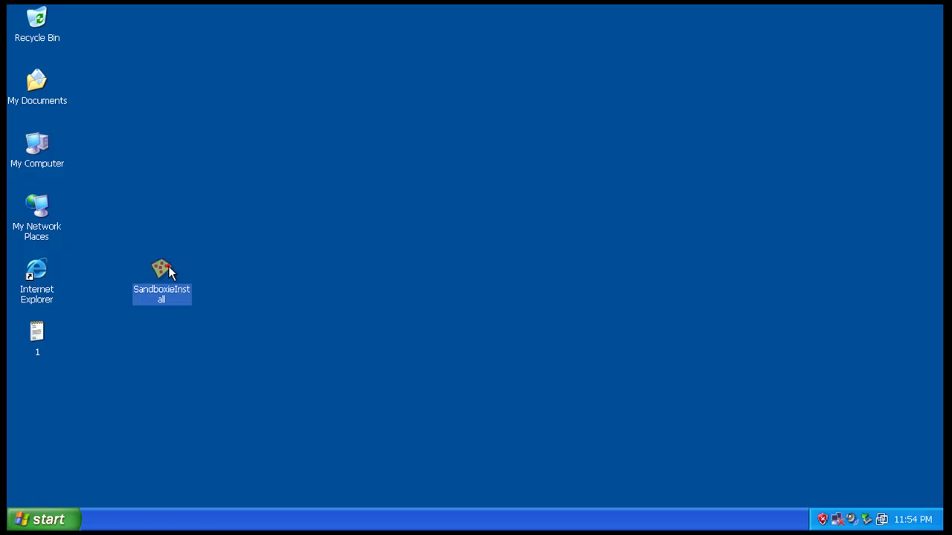
pyautogui.doubleClick(165, 267)
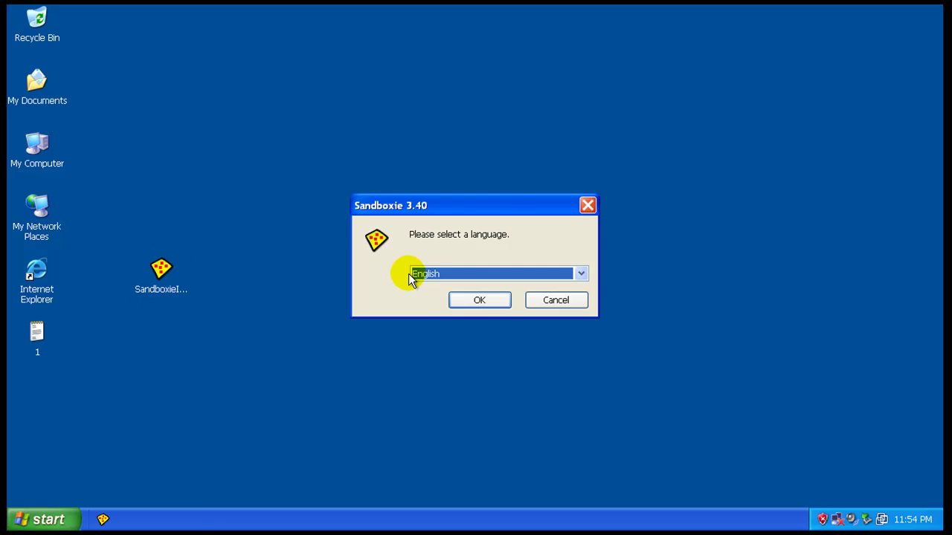
pyautogui.click(481, 295)
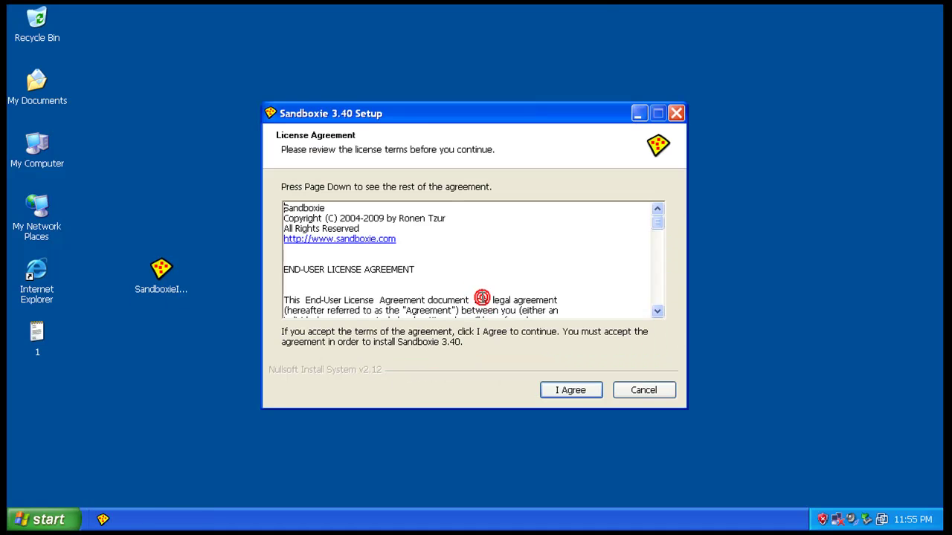
# Accept the licence agreement, install Sandboxie 3.40 in C:\Program Files\Sandboxie and finish the setup wizard
pyautogui.click(563, 392)
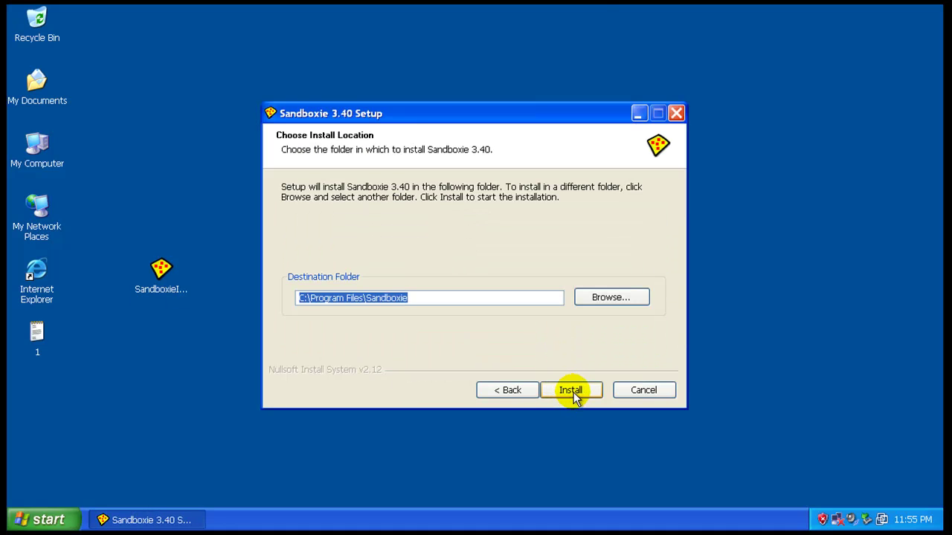
pyautogui.click(572, 391)
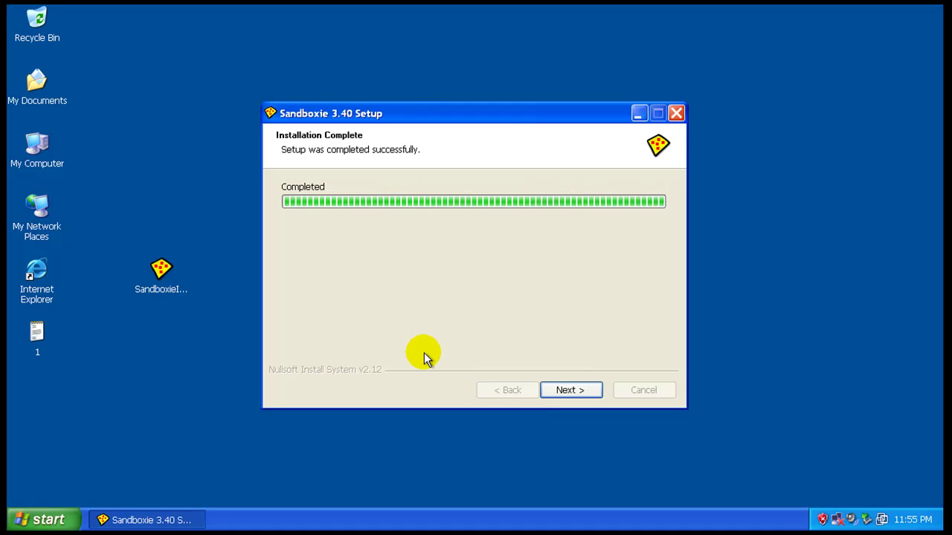
pyautogui.click(566, 389)
pyautogui.click(566, 389)
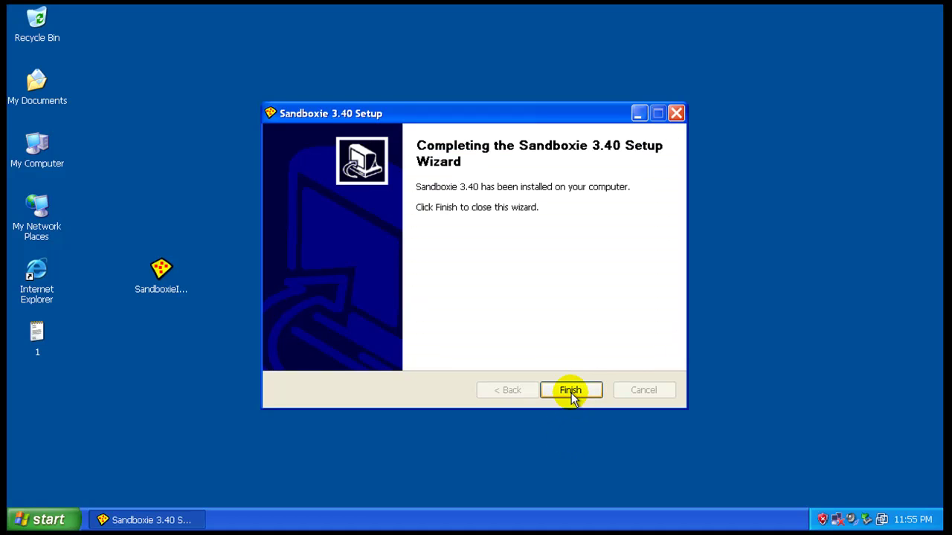
pyautogui.click(571, 392)
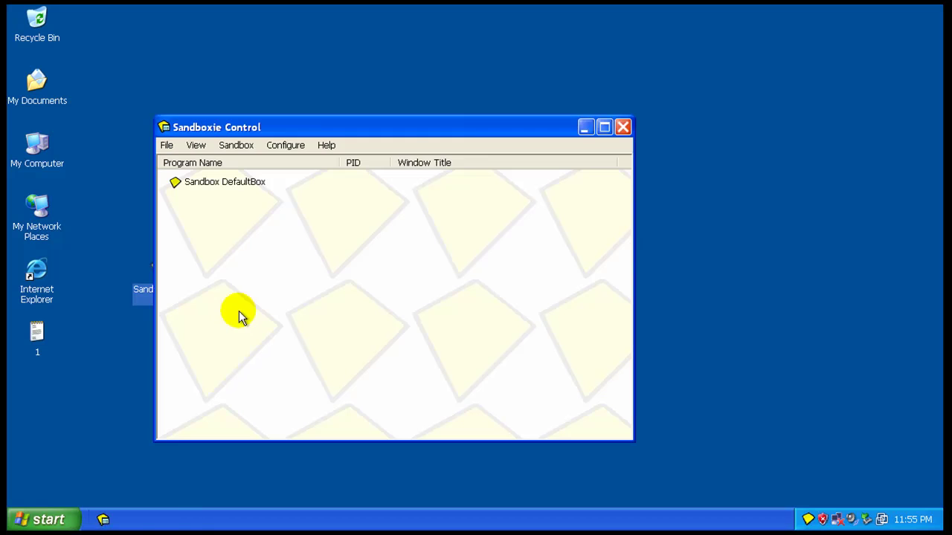
# Close the Sandboxie welcome message and hide the Sandboxie Control window, acknowledging the notice
pyautogui.moveTo(407, 131); pyautogui.dragTo(520, 107)
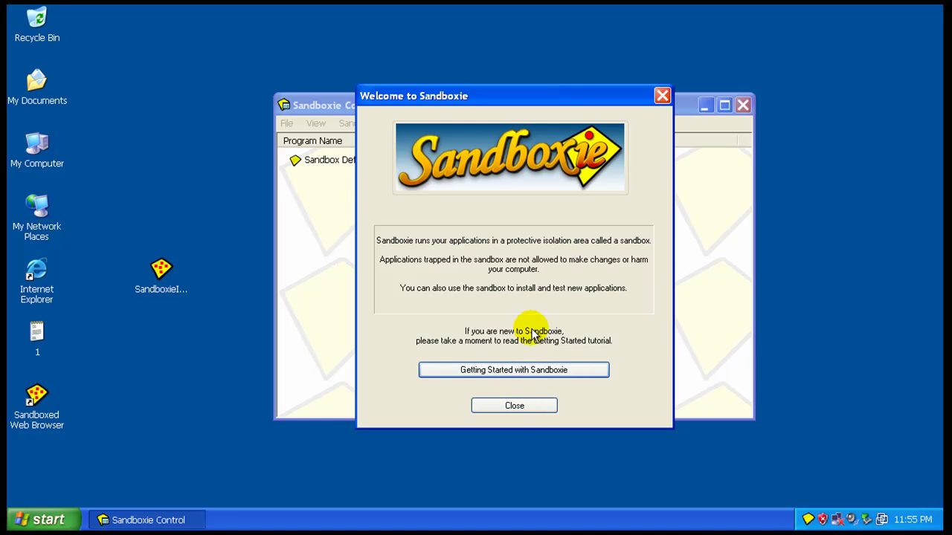
pyautogui.click(521, 404)
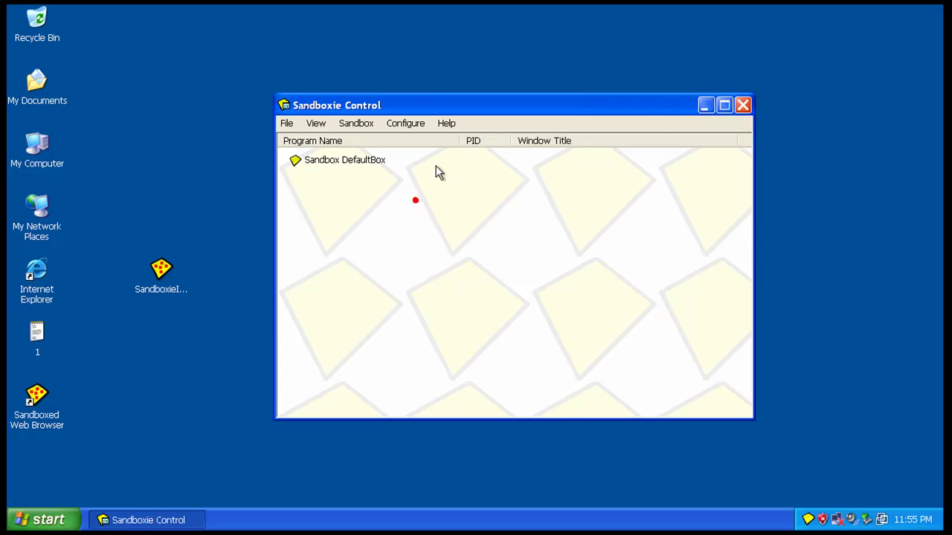
pyautogui.click(742, 107)
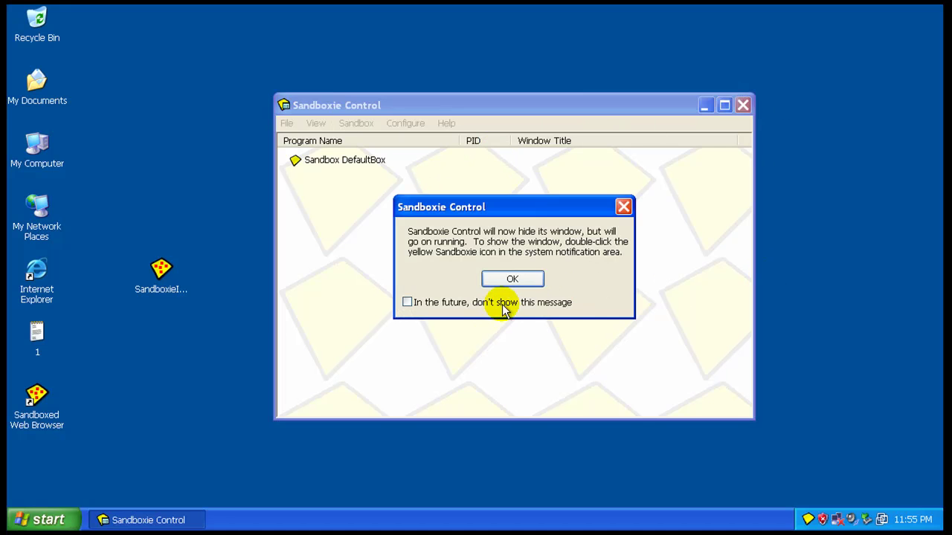
pyautogui.click(512, 279)
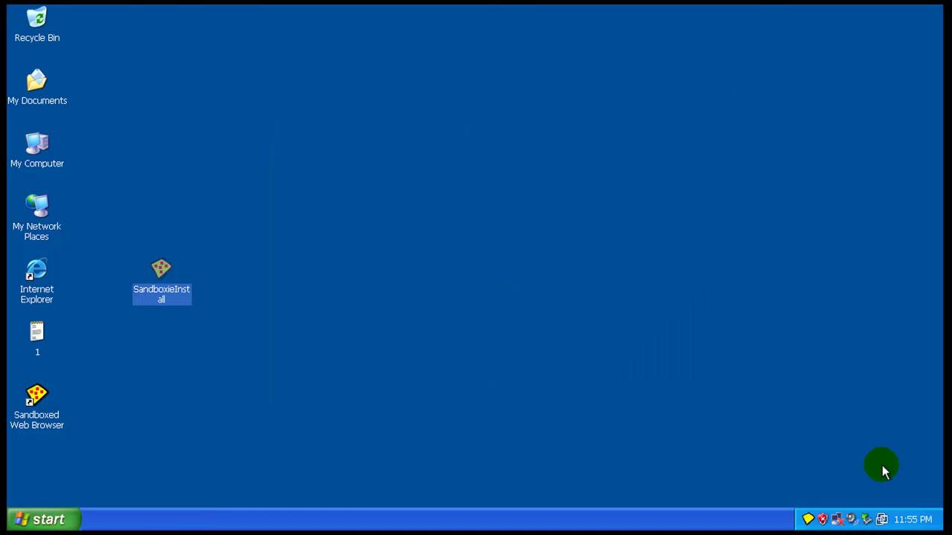
# Move the SandboxieInstall file on the desktop directly below the Sandboxed Web Browser shortcut
pyautogui.click(792, 526)
pyautogui.click(168, 284)
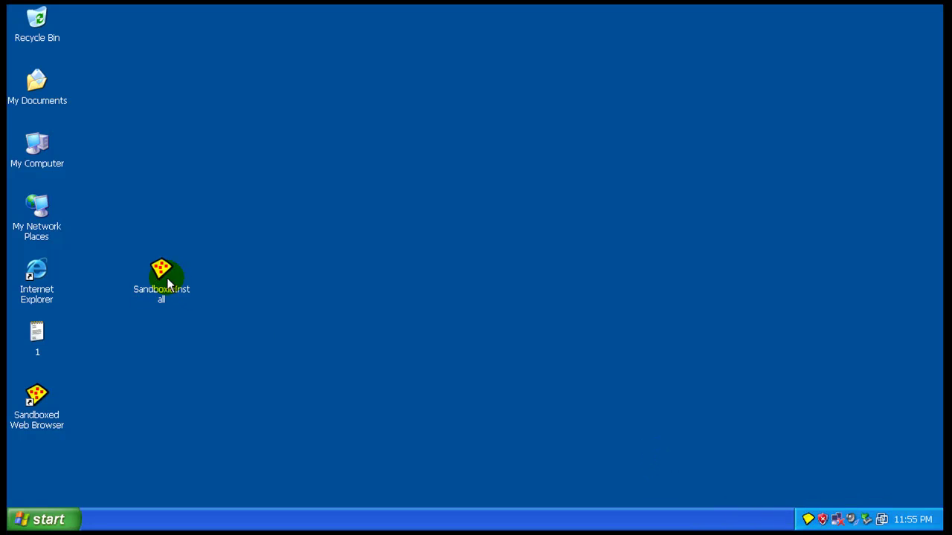
pyautogui.moveTo(136, 362); pyautogui.dragTo(43, 456)
pyautogui.click(169, 429)
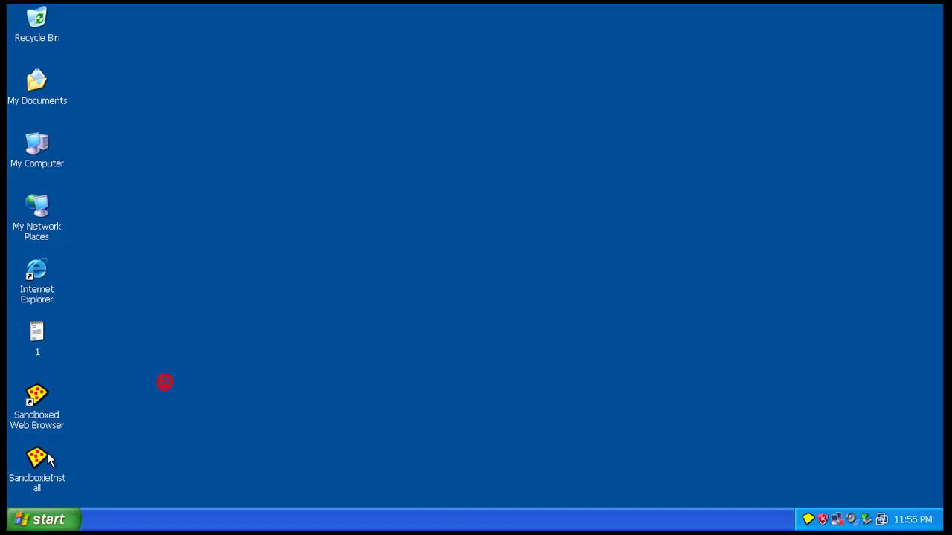
# Open Internet Explorer through the Sandboxed Web Browser shortcut, reposition its window and load the home page
pyautogui.click(45, 421)
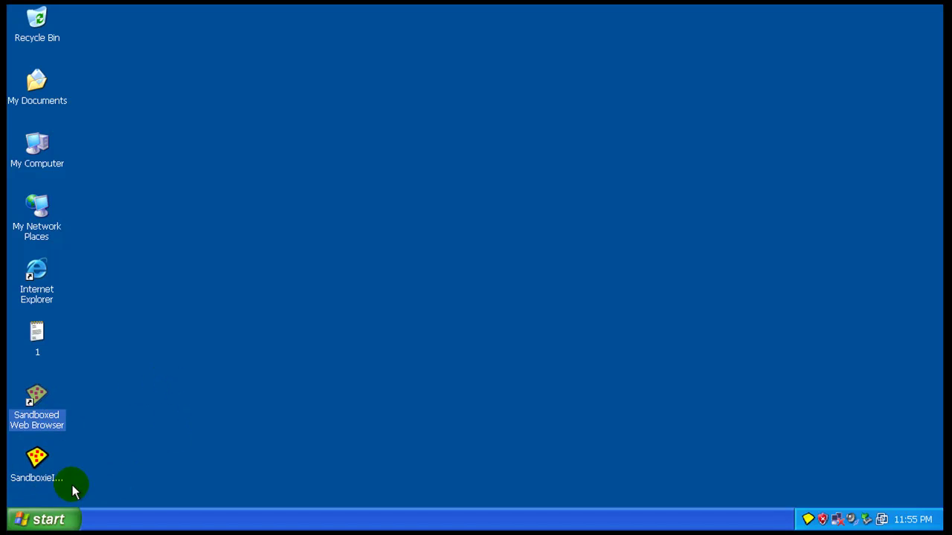
pyautogui.doubleClick(42, 399)
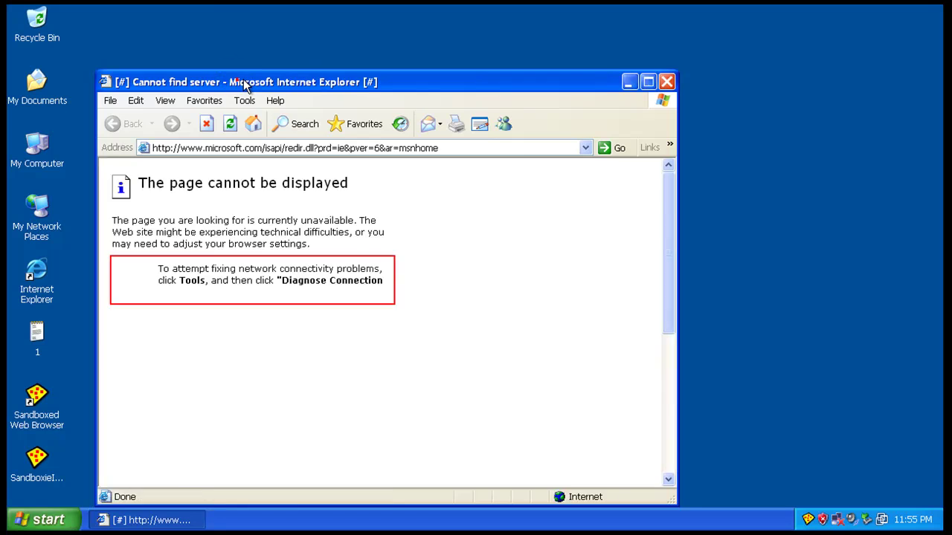
pyautogui.moveTo(225, 86); pyautogui.dragTo(270, 65)
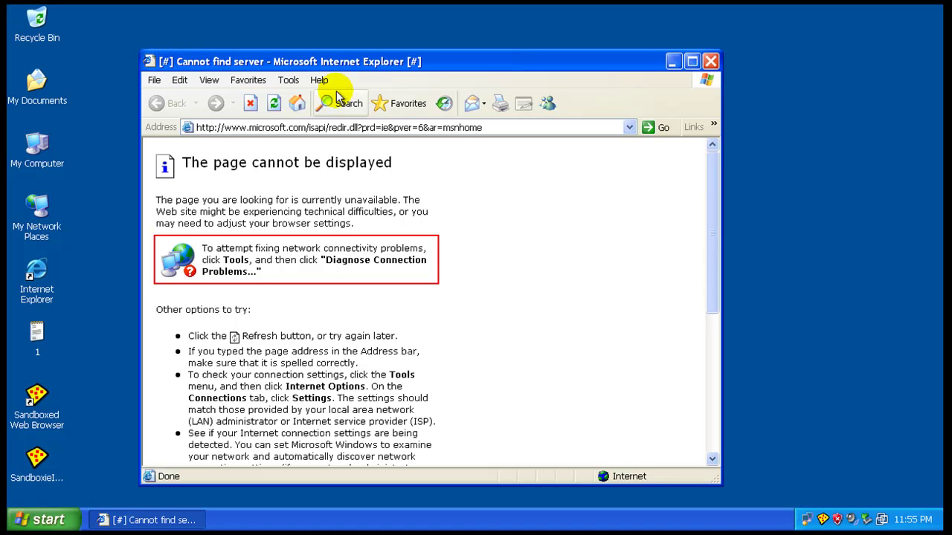
pyautogui.click(409, 60)
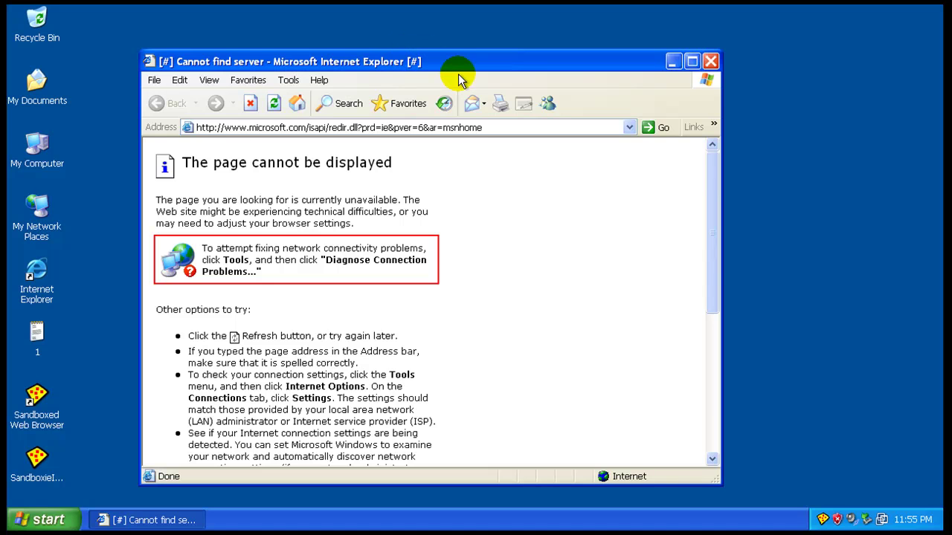
pyautogui.click(167, 65)
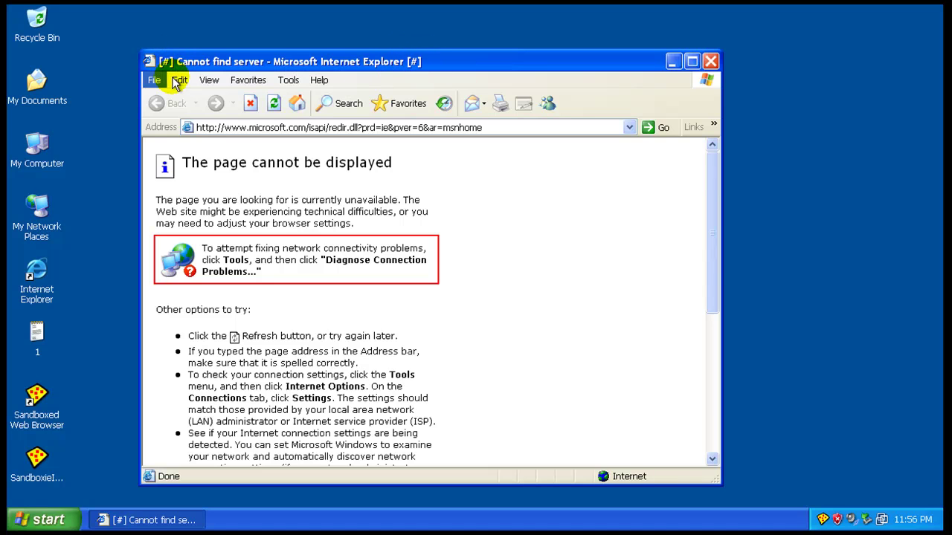
pyautogui.click(170, 59)
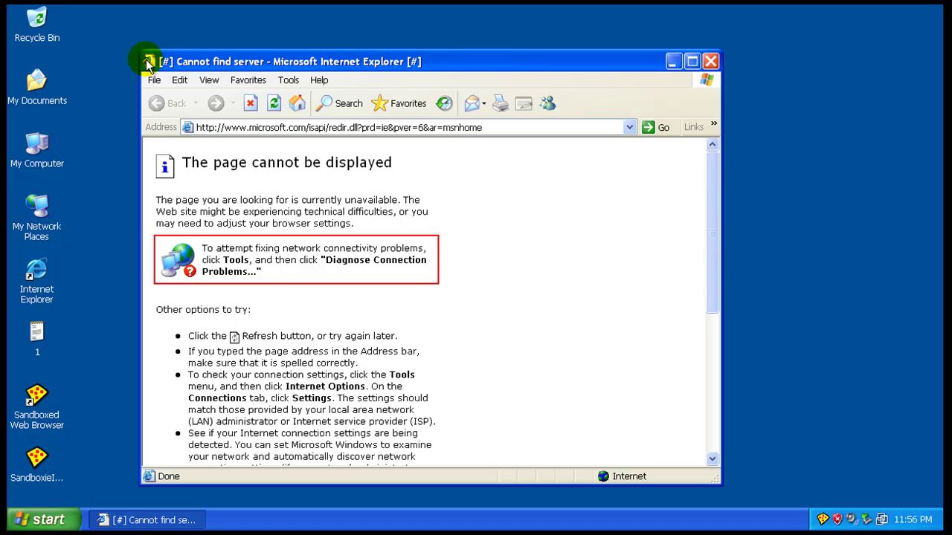
pyautogui.moveTo(419, 66); pyautogui.dragTo(434, 44)
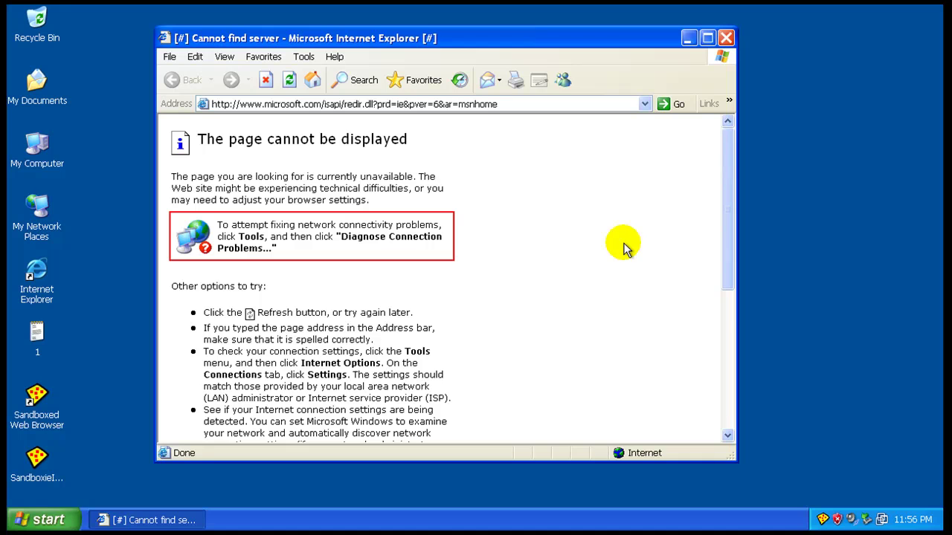
pyautogui.click(318, 82)
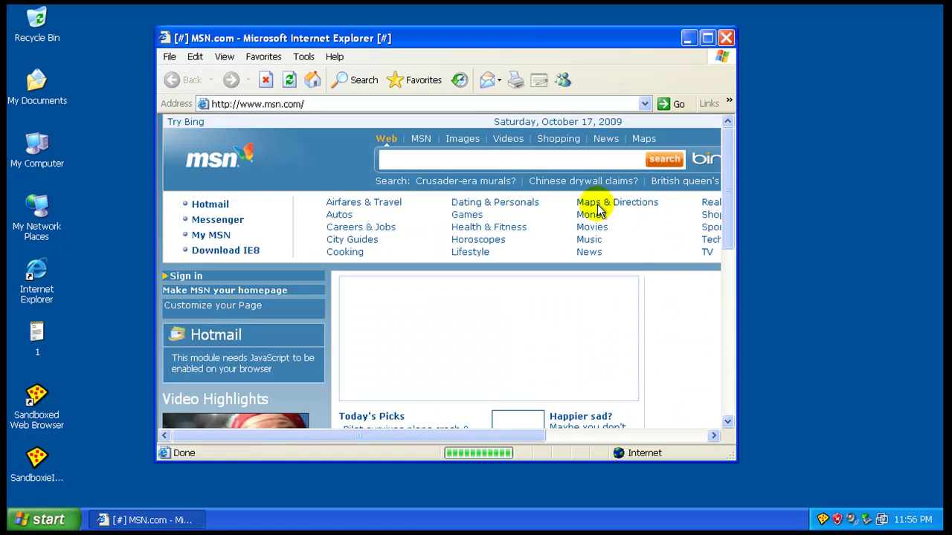
# Open the text file 1 from the desktop and copy the address Scan.stopandscanyourpc.com
pyautogui.doubleClick(37, 335)
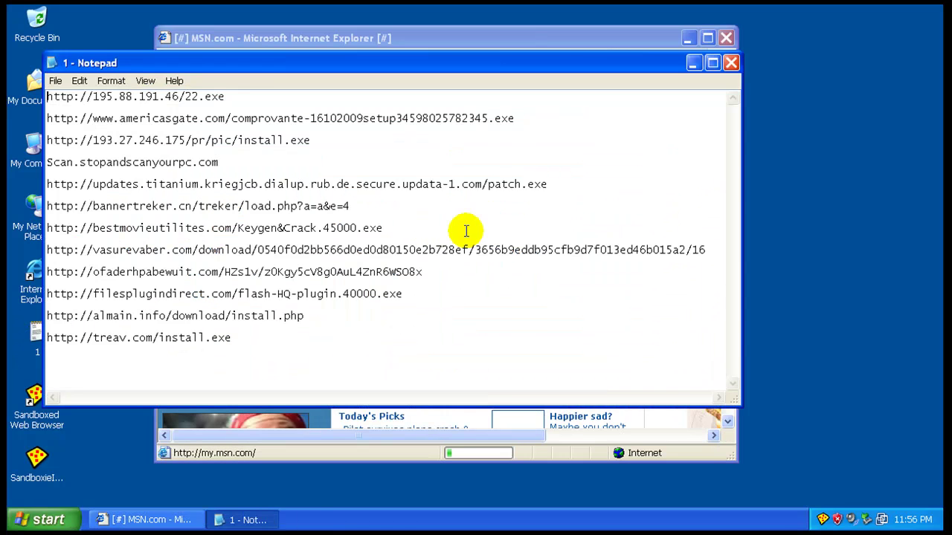
pyautogui.moveTo(260, 64); pyautogui.dragTo(317, 54)
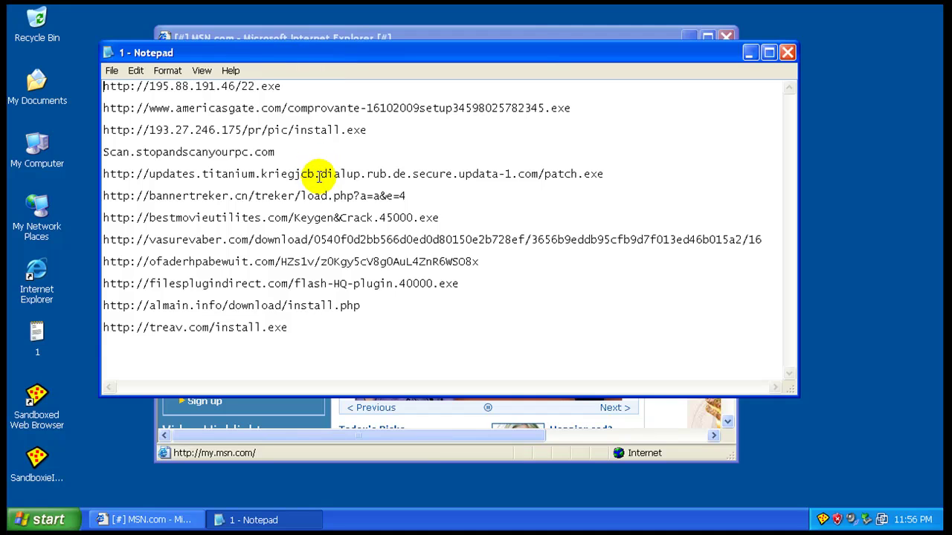
pyautogui.doubleClick(227, 151)
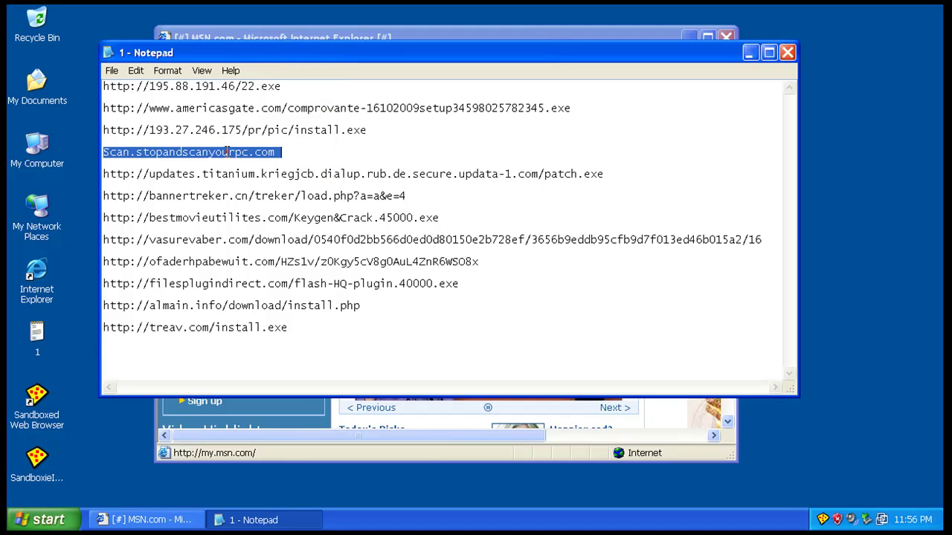
pyautogui.rightClick(227, 152)
pyautogui.click(260, 192)
# Switch to the sandboxed Internet Explorer window and load the copied Scan.stopandscanyourpc.com address
pyautogui.moveTo(319, 37); pyautogui.dragTo(441, 29)
pyautogui.click(380, 83)
pyautogui.rightClick(384, 84)
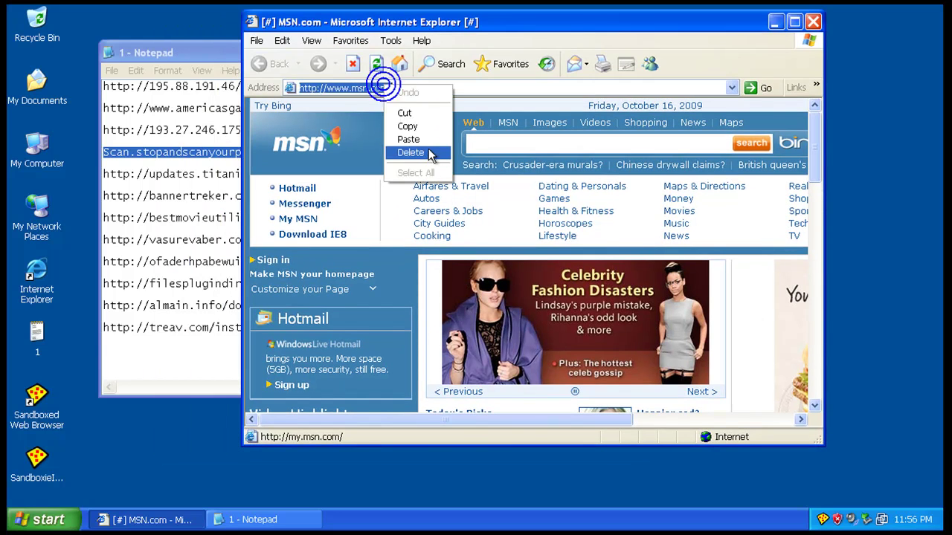
pyautogui.click(428, 140)
pyautogui.press('Return')
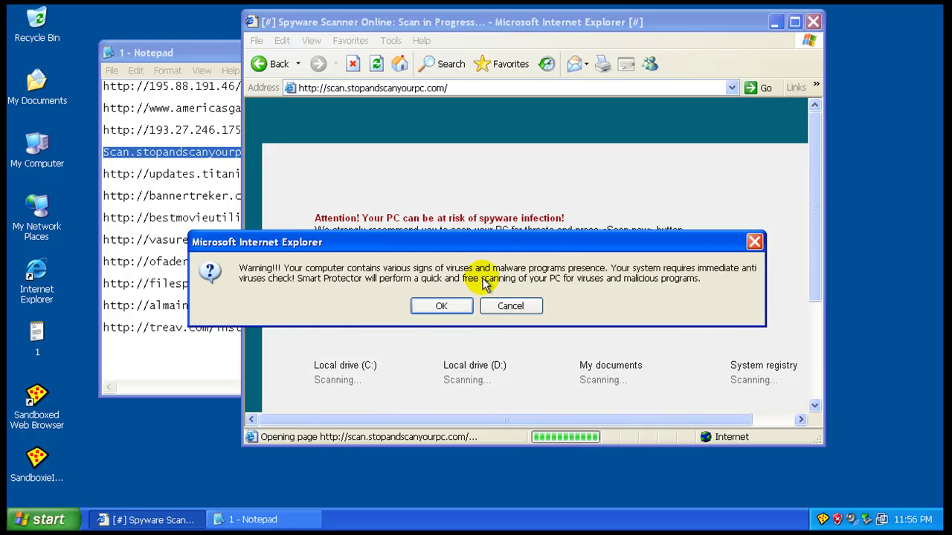
# Accept the page's virus warning, start its Scan now offer and run the SmartProtector.exe download
pyautogui.click(440, 305)
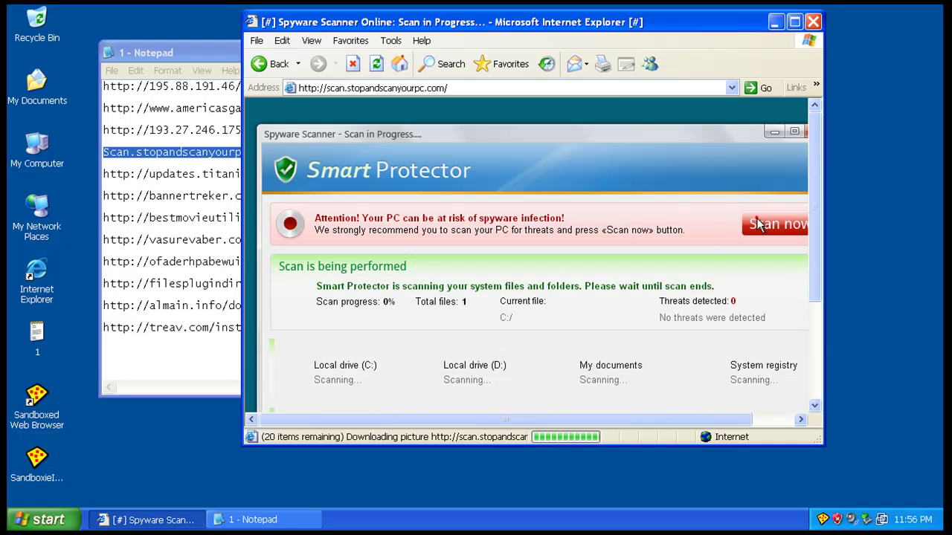
pyautogui.click(758, 225)
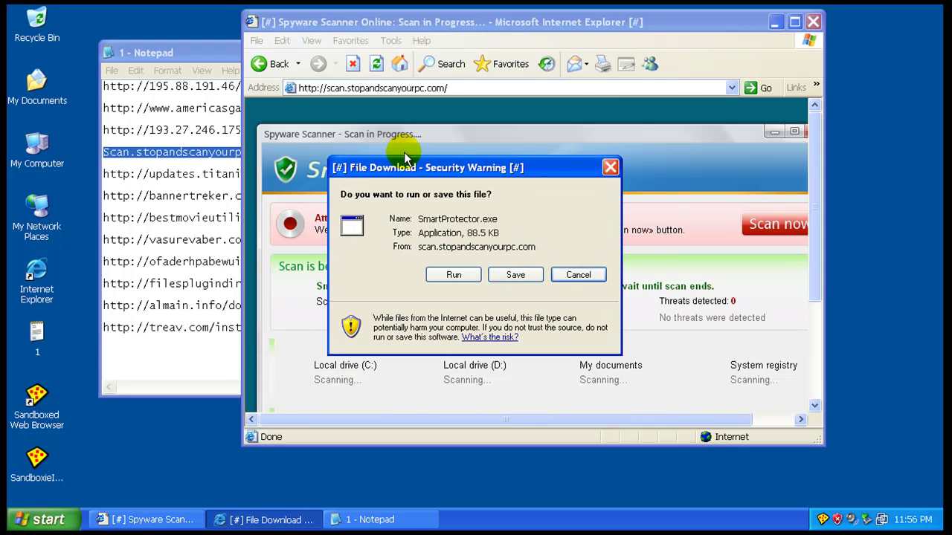
pyautogui.click(457, 275)
pyautogui.click(511, 256)
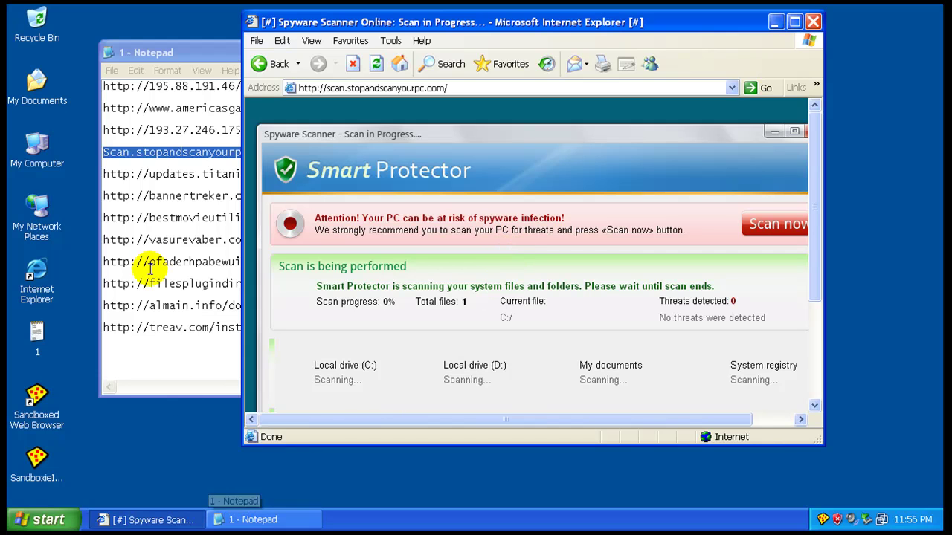
pyautogui.click(176, 175)
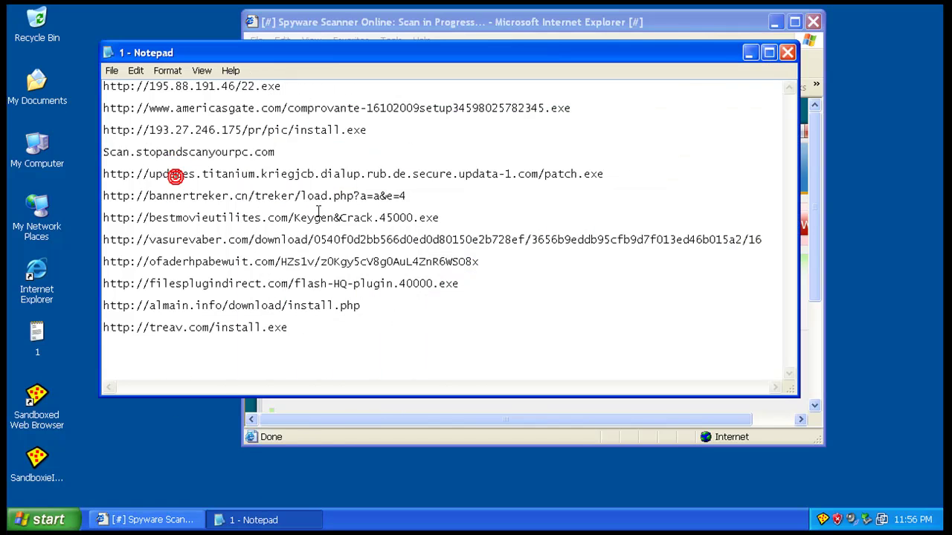
pyautogui.doubleClick(275, 131)
pyautogui.rightClick(275, 130)
pyautogui.click(301, 176)
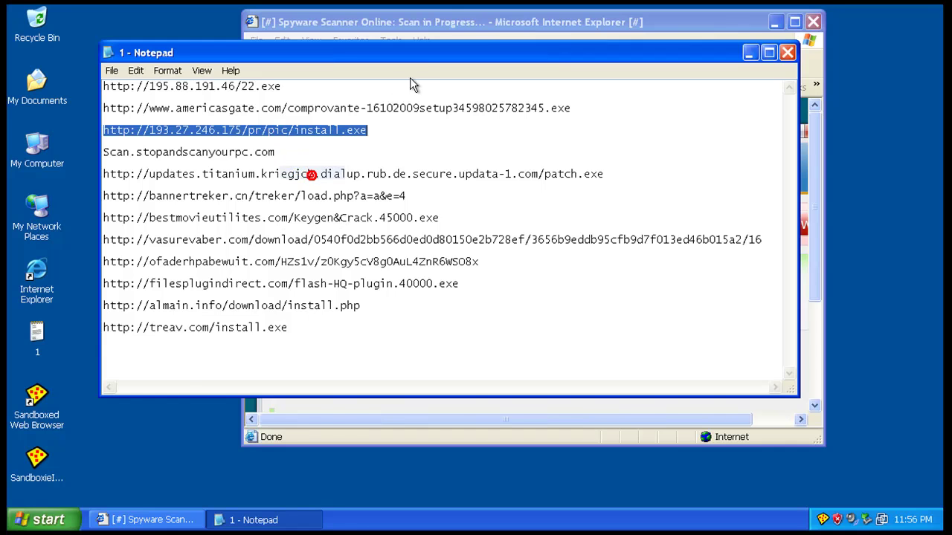
pyautogui.click(444, 23)
pyautogui.click(399, 87)
pyautogui.rightClick(399, 88)
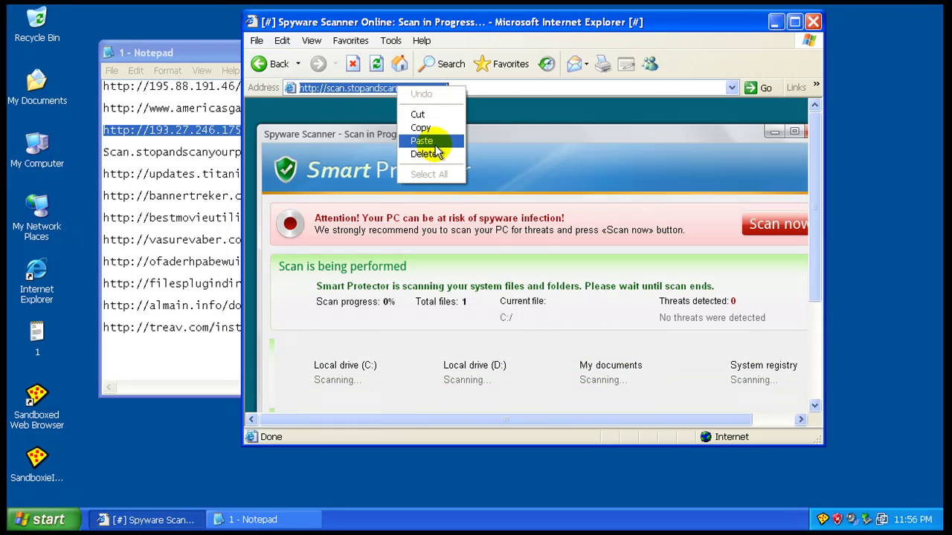
pyautogui.click(434, 144)
pyautogui.press('Return')
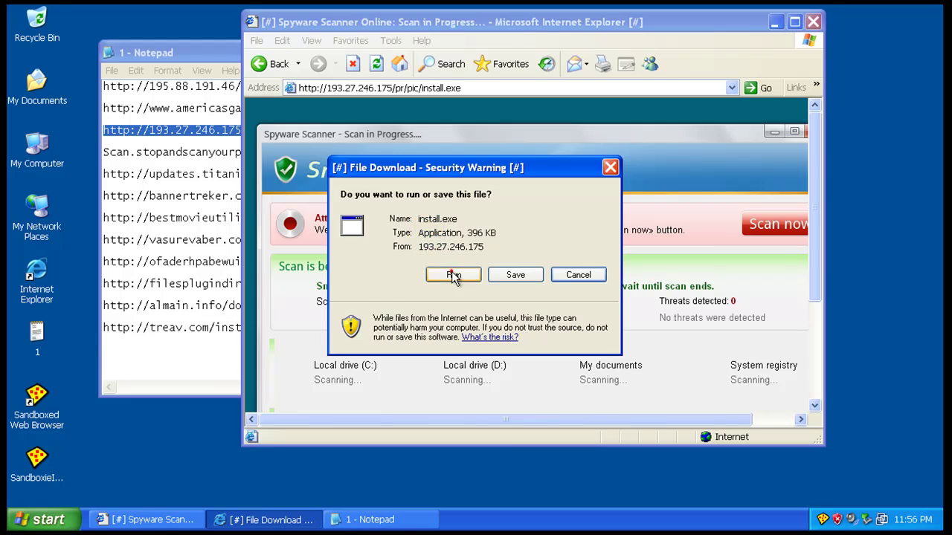
pyautogui.click(451, 275)
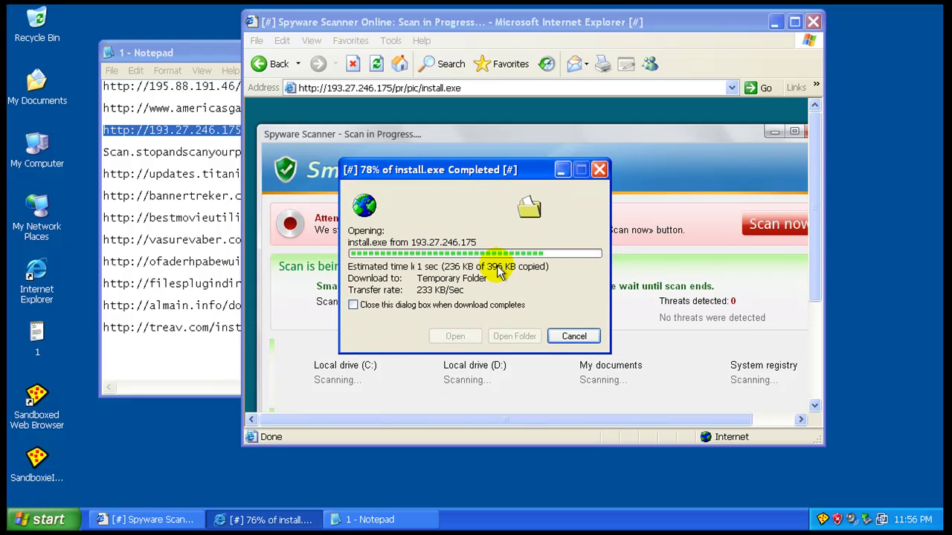
pyautogui.click(527, 264)
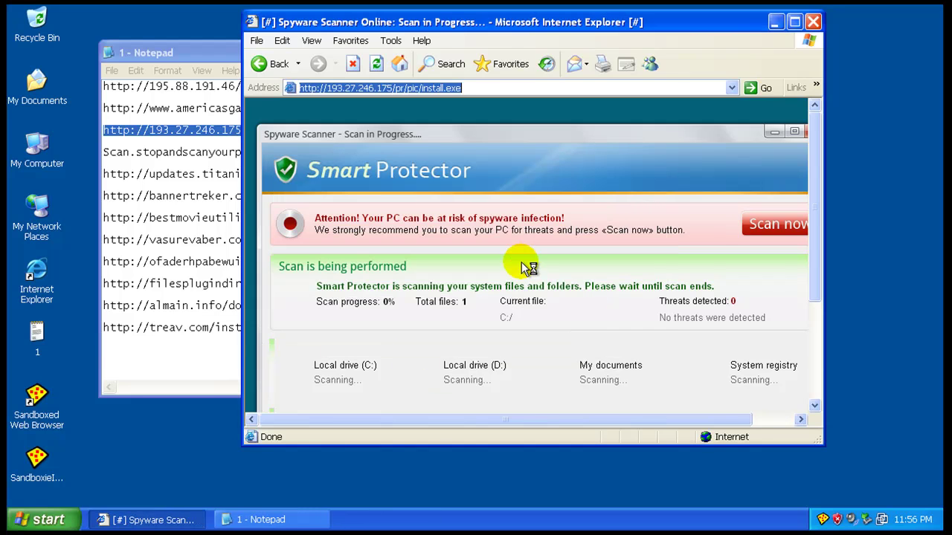
pyautogui.click(197, 217)
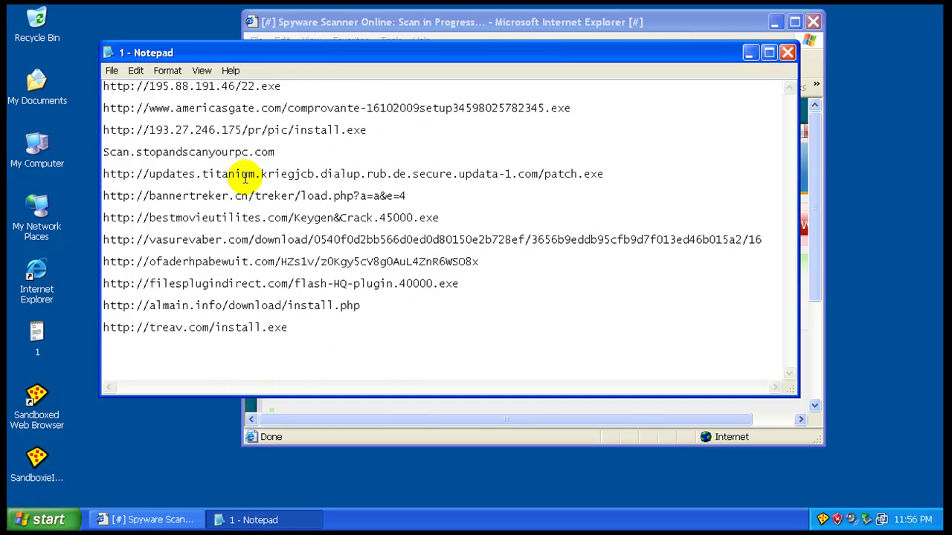
pyautogui.doubleClick(235, 86)
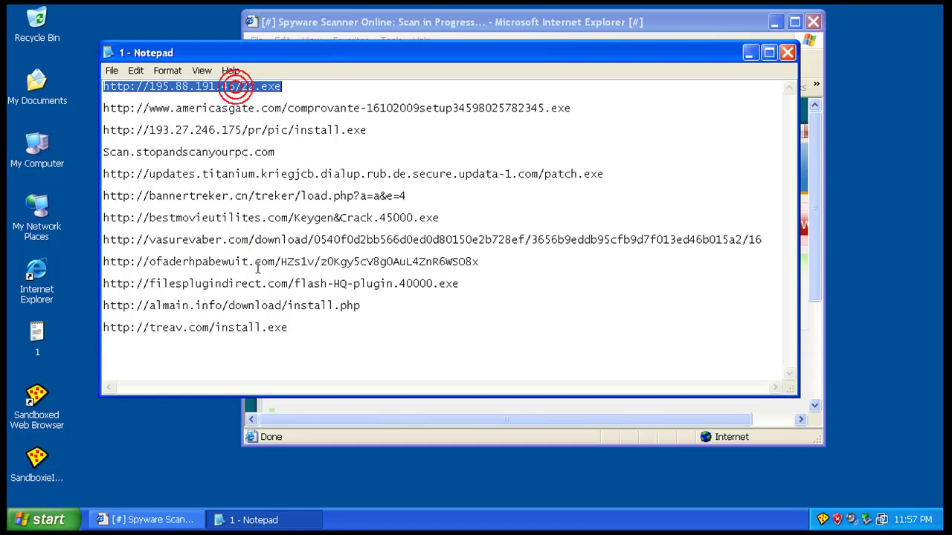
pyautogui.doubleClick(260, 305)
pyautogui.doubleClick(257, 328)
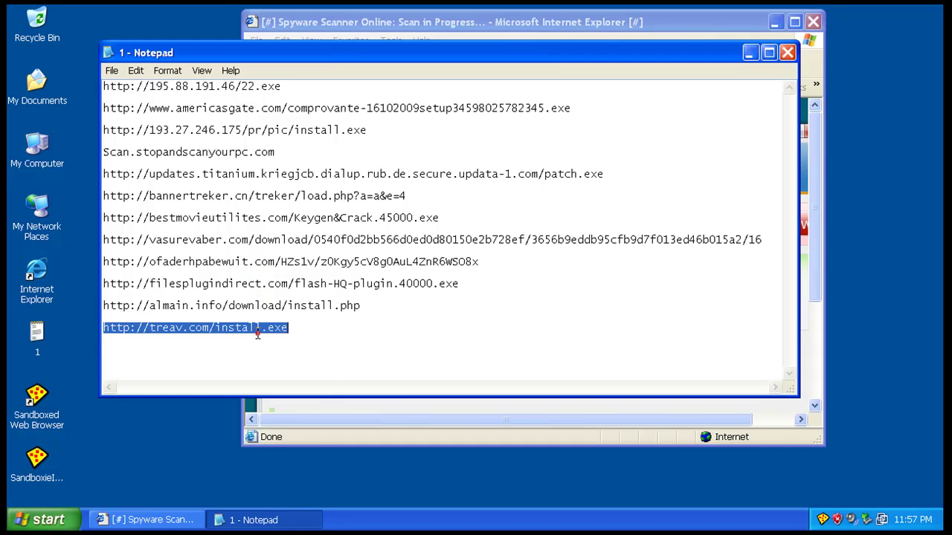
pyautogui.rightClick(258, 333)
pyautogui.click(287, 375)
pyautogui.click(313, 435)
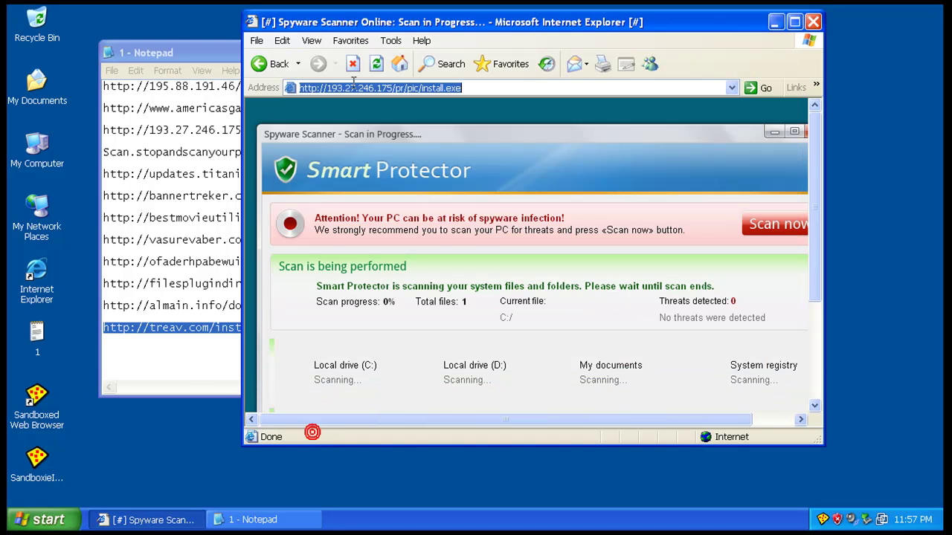
pyautogui.rightClick(359, 84)
pyautogui.click(378, 136)
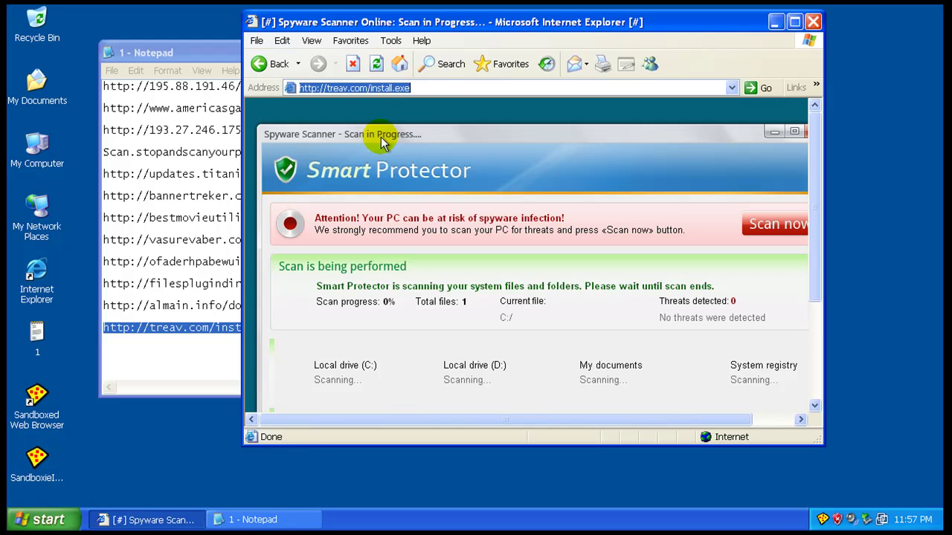
pyautogui.press('Return')
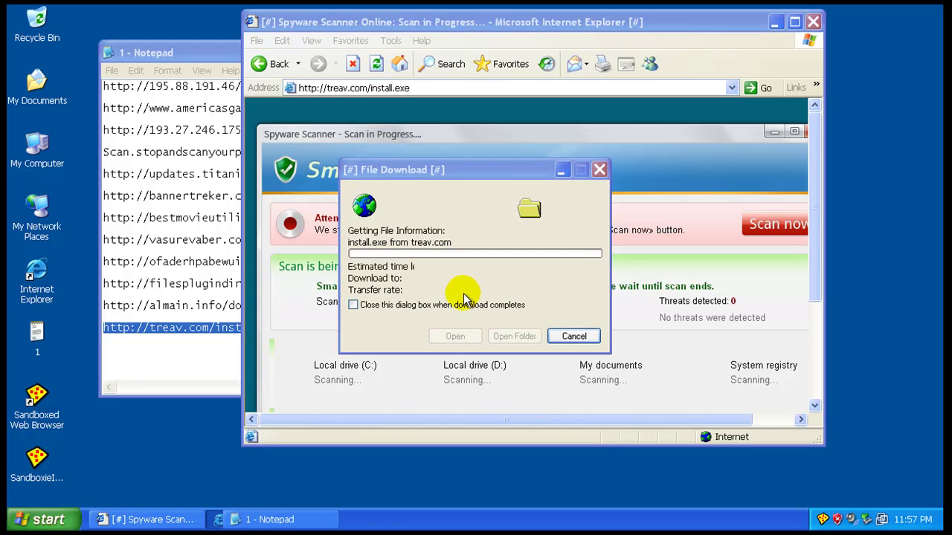
pyautogui.click(453, 277)
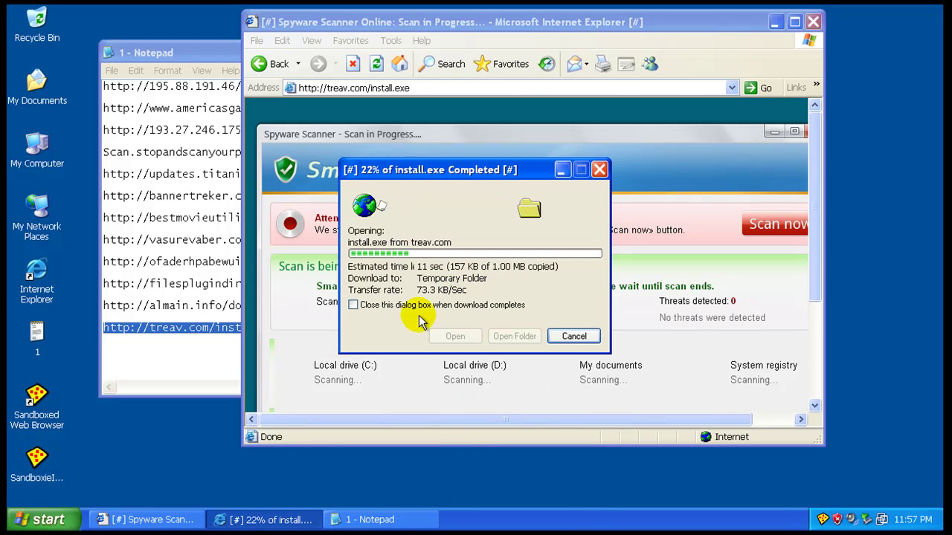
# Open Sandboxie Control and move its window aside to watch the programs running in Sandbox DefaultBox
pyautogui.click(197, 361)
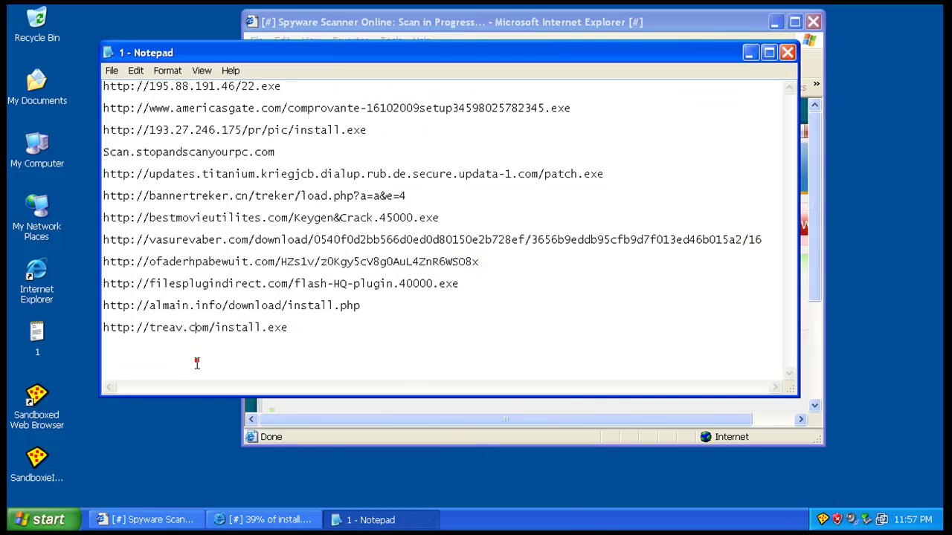
pyautogui.click(822, 521)
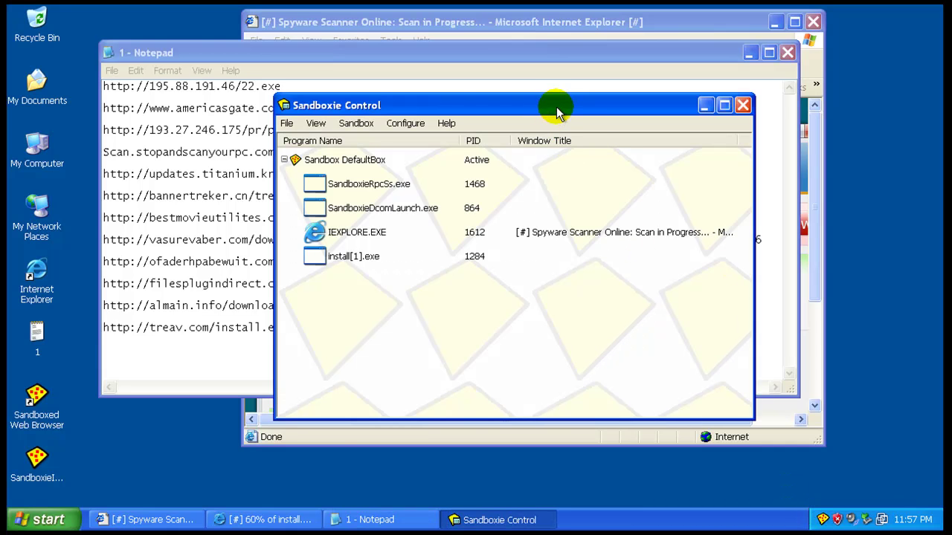
pyautogui.moveTo(558, 111); pyautogui.dragTo(719, 65)
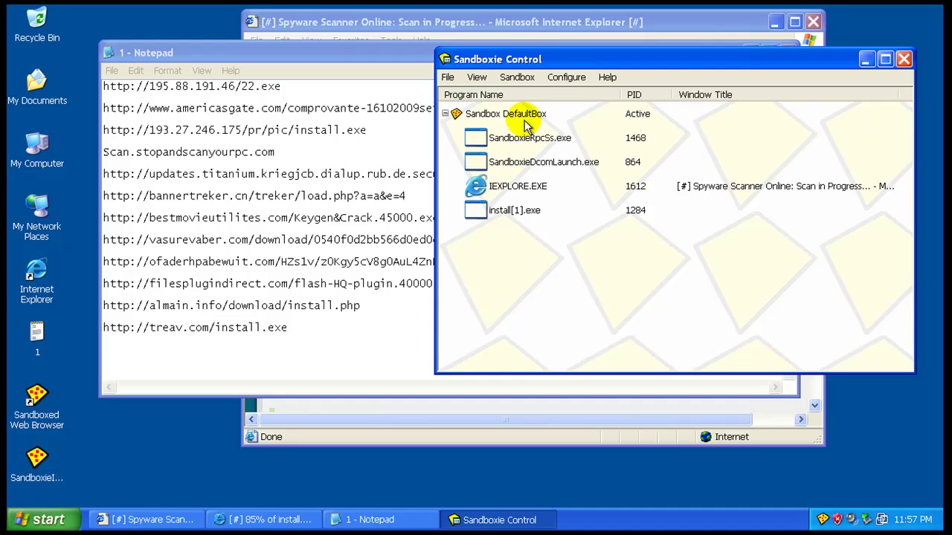
pyautogui.click(410, 247)
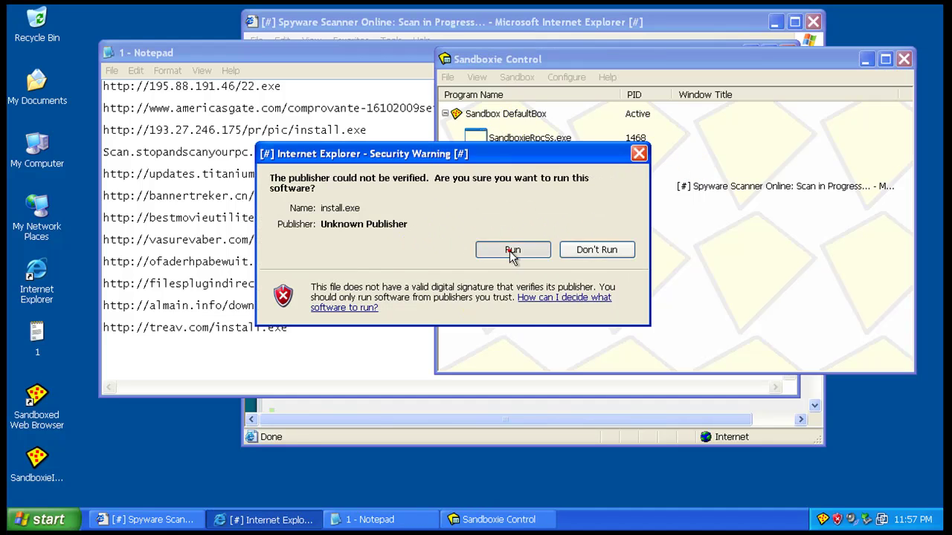
# Allow the unverified install.exe to run, install TRE AntiVirus 2.0.0.1 in English with the default settings, and launch it on finishing
pyautogui.click(512, 251)
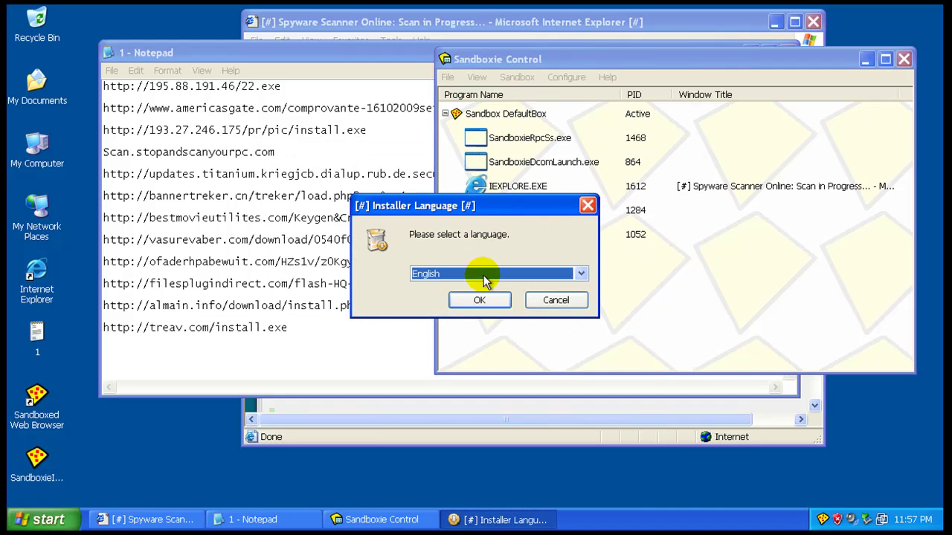
pyautogui.click(485, 300)
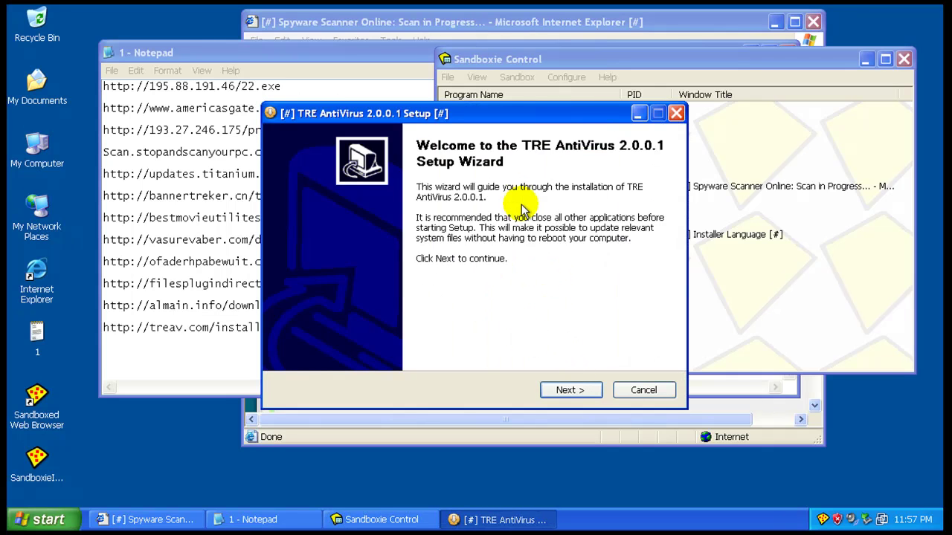
pyautogui.click(559, 393)
pyautogui.click(559, 393)
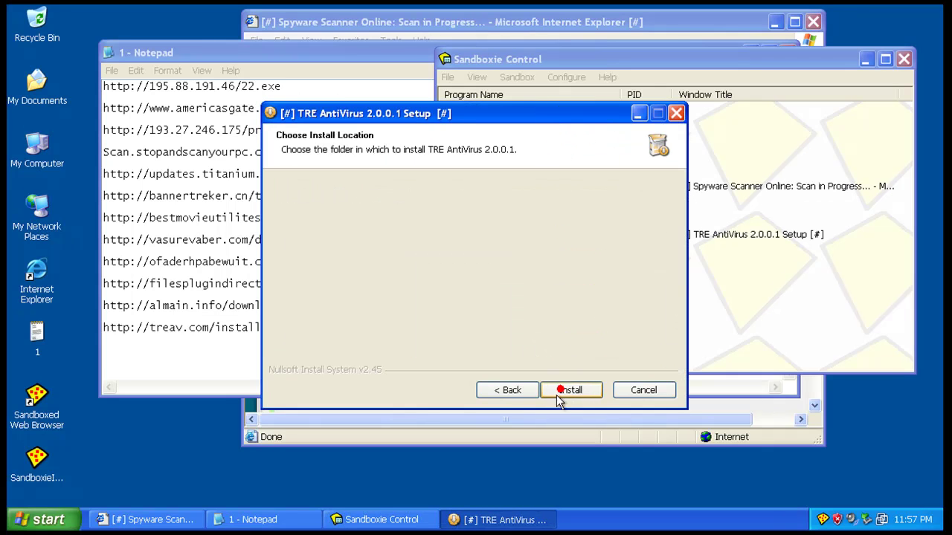
pyautogui.click(559, 393)
pyautogui.click(570, 391)
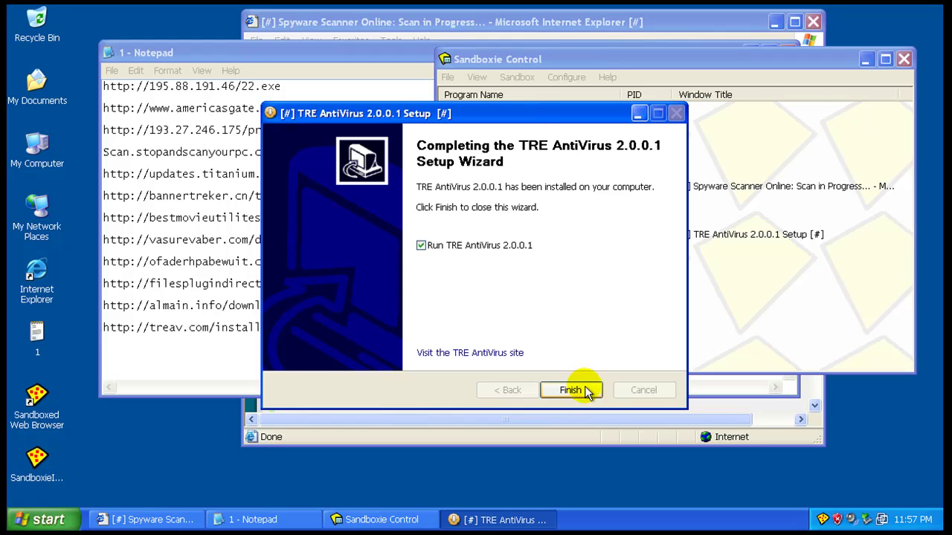
pyautogui.click(585, 393)
# Bring the treav.exe error message to the front and dismiss it
pyautogui.click(407, 189)
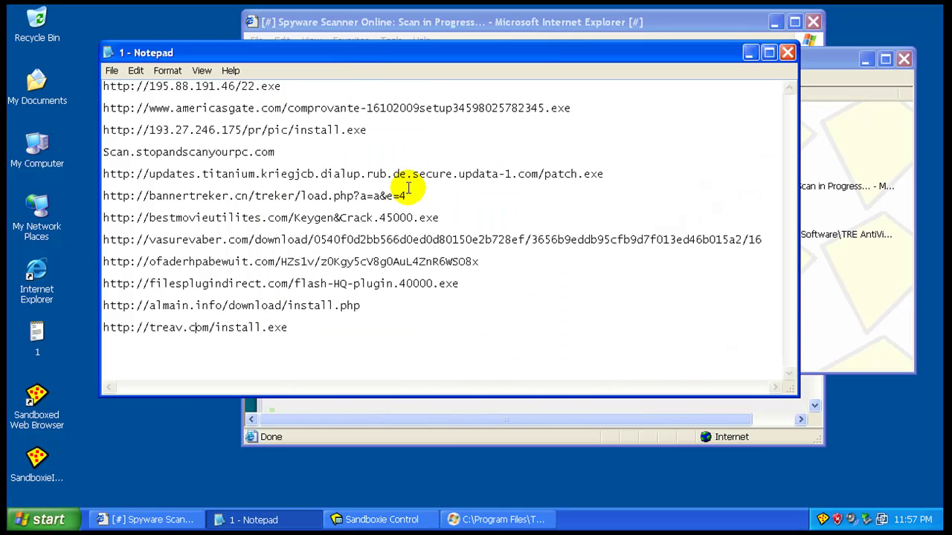
pyautogui.click(472, 519)
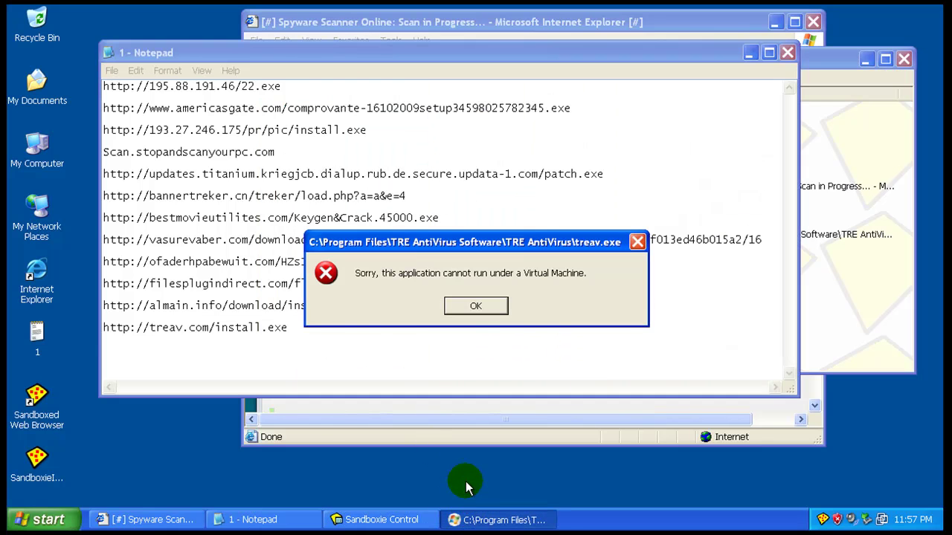
pyautogui.click(474, 305)
pyautogui.click(343, 212)
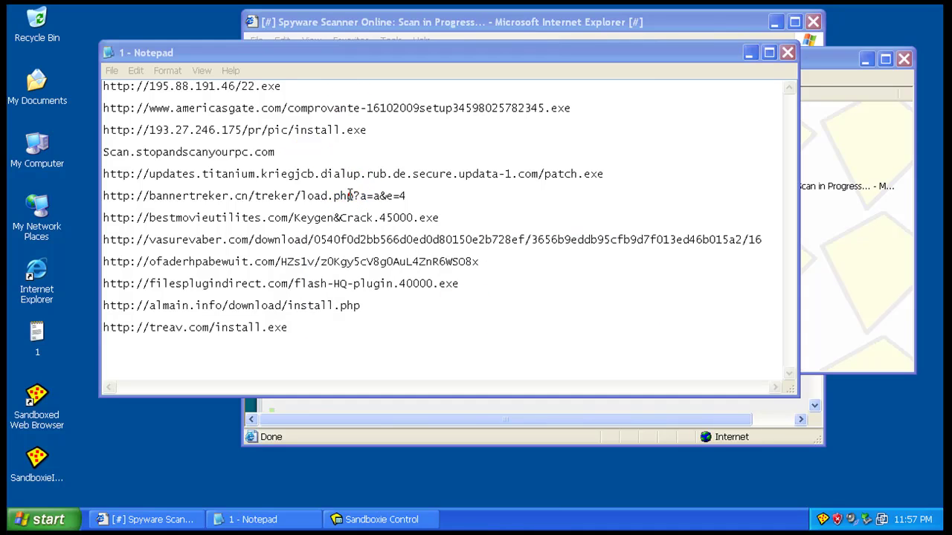
pyautogui.doubleClick(350, 194)
pyautogui.rightClick(347, 193)
pyautogui.click(372, 234)
pyautogui.moveTo(476, 23); pyautogui.dragTo(473, 24)
pyautogui.rightClick(446, 87)
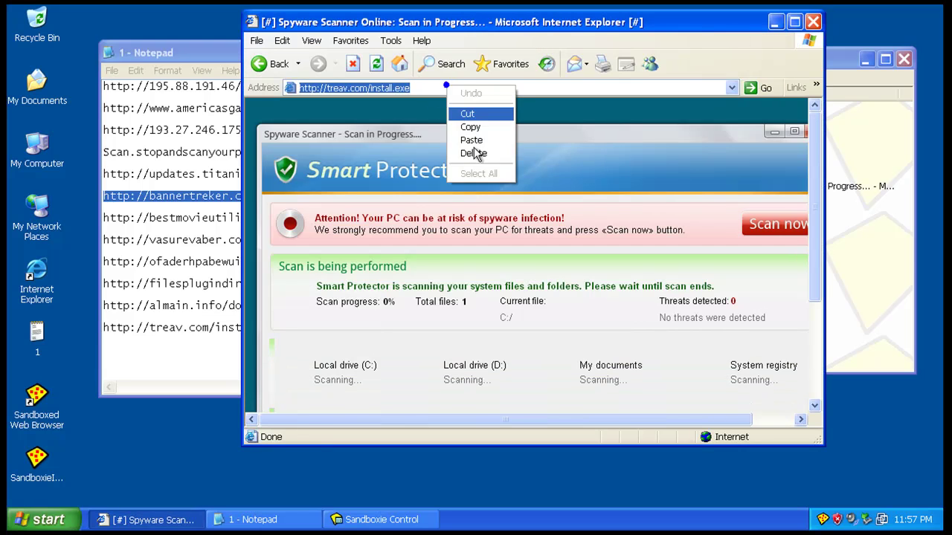
# Copy the ofaderhpabewuit.com address from the text file 1 in Notepad
pyautogui.click(209, 262)
pyautogui.doubleClick(212, 262)
pyautogui.rightClick(212, 262)
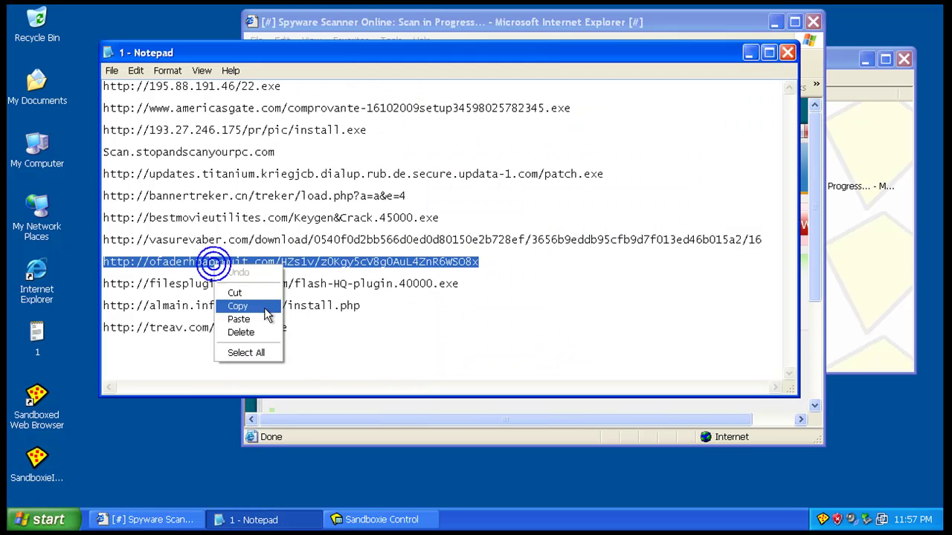
pyautogui.click(265, 306)
# Load the copied ofaderhpabewuit.com address in the sandboxed Internet Explorer and run the Install.exe download
pyautogui.click(587, 20)
pyautogui.rightClick(491, 87)
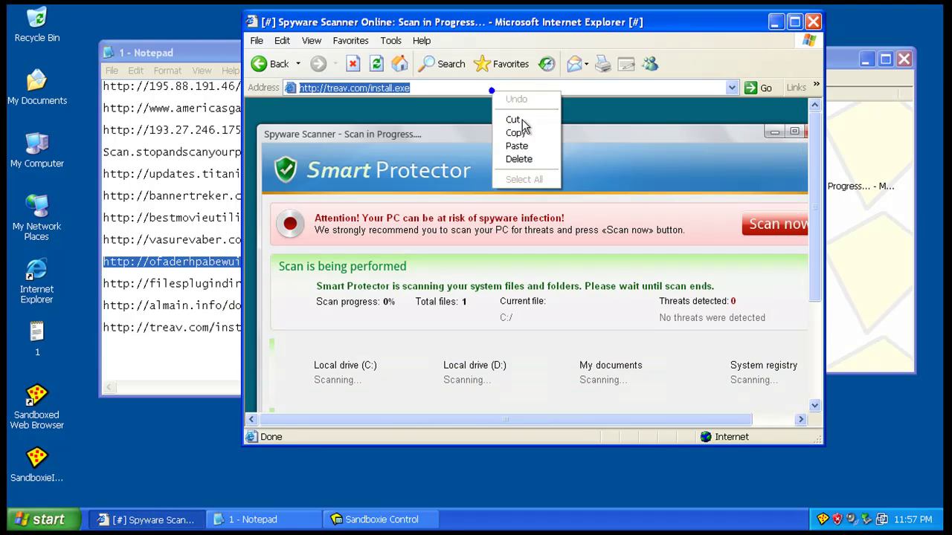
pyautogui.click(529, 145)
pyautogui.press('Return')
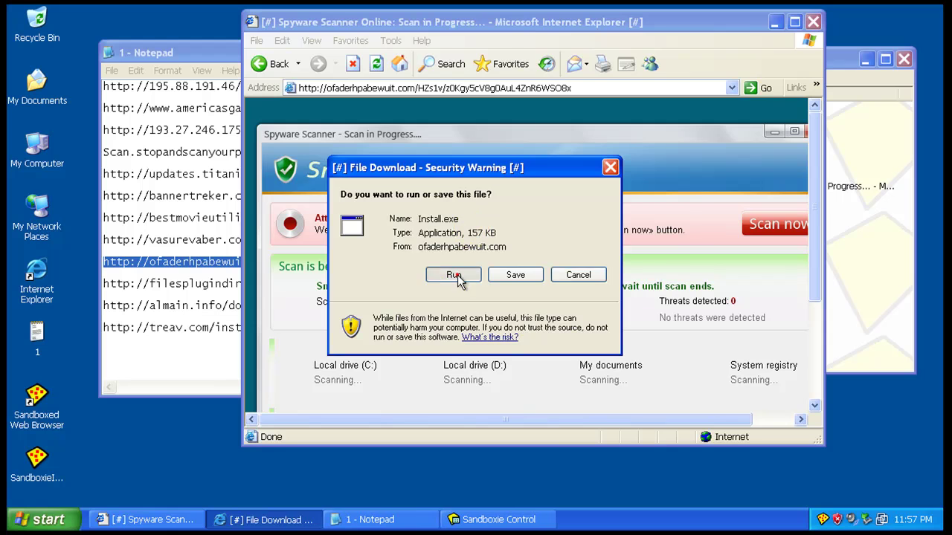
pyautogui.click(454, 274)
pyautogui.click(537, 287)
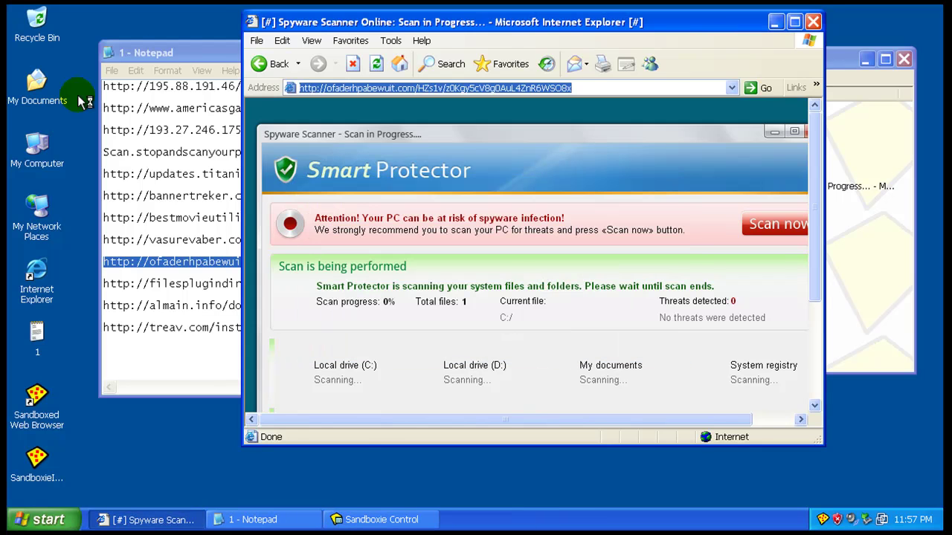
# Close the Notepad file and arrange the Internet Explorer and Sandboxie Control windows so both can be watched
pyautogui.click(190, 46)
pyautogui.click(787, 52)
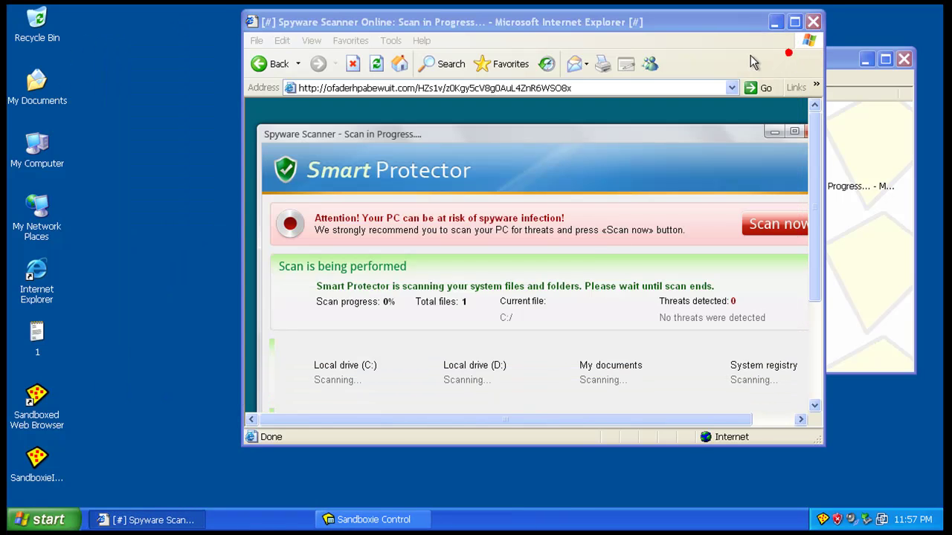
pyautogui.moveTo(649, 23); pyautogui.dragTo(542, 25)
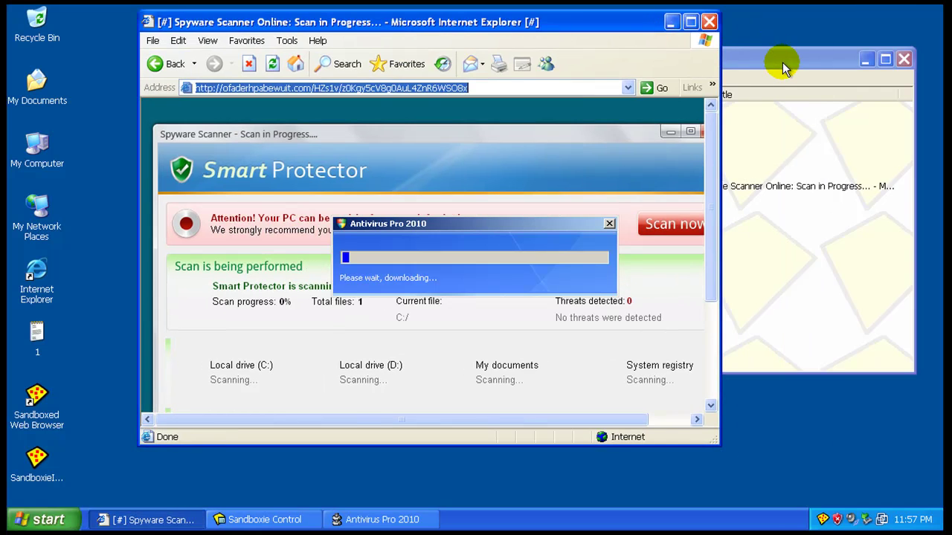
pyautogui.click(782, 62)
pyautogui.moveTo(611, 62); pyautogui.dragTo(581, 142)
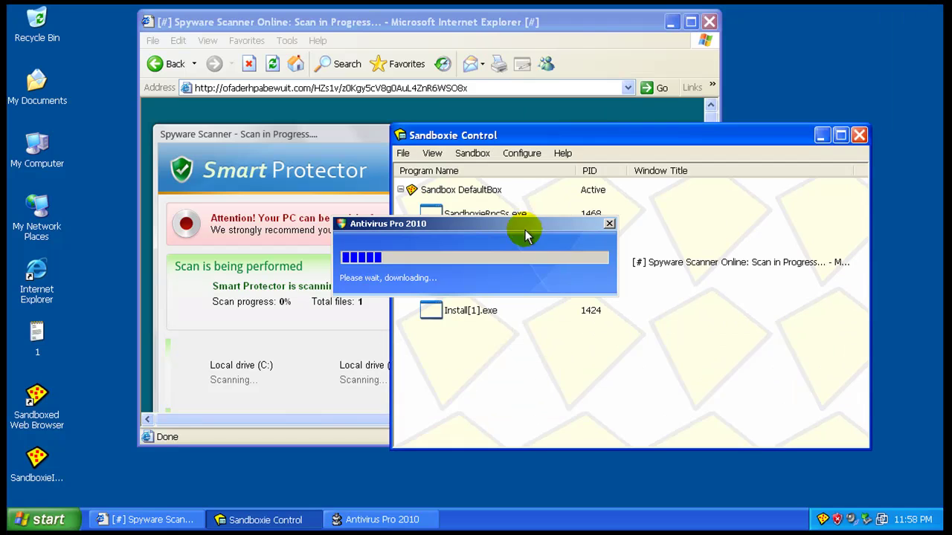
pyautogui.moveTo(633, 25); pyautogui.dragTo(608, 25)
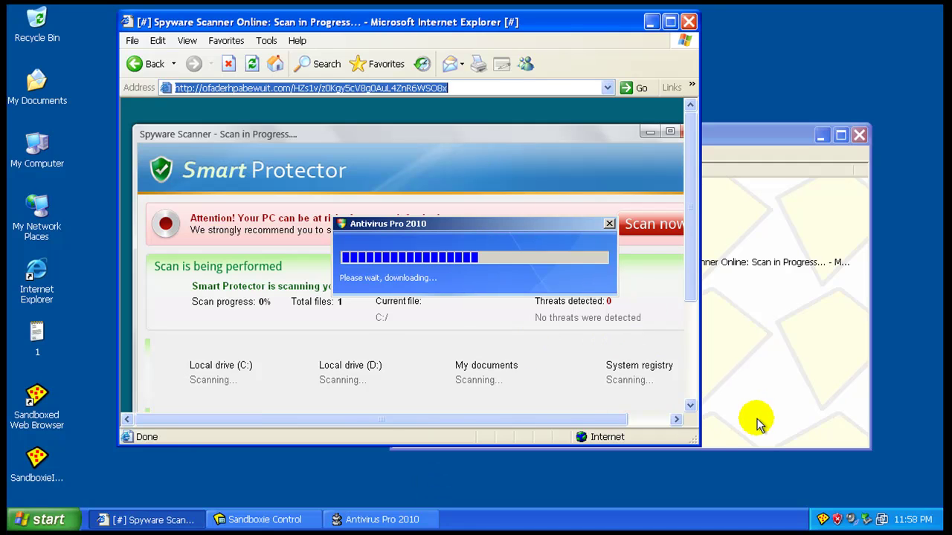
pyautogui.moveTo(732, 135); pyautogui.dragTo(749, 35)
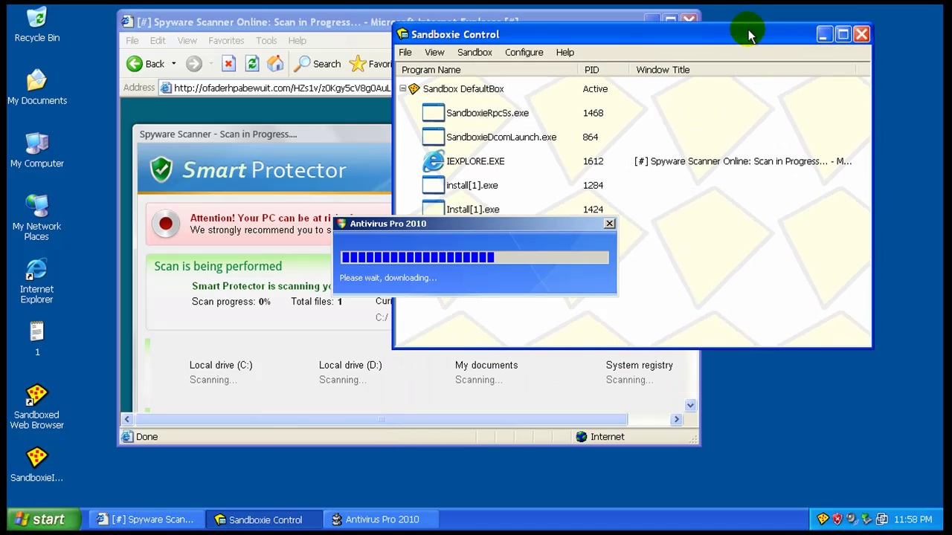
# Switch Sandboxie Control to the Files and Folders view and expand Quick Recovery Folders under Sandbox DefaultBox
pyautogui.click(475, 52)
pyautogui.moveTo(405, 52)
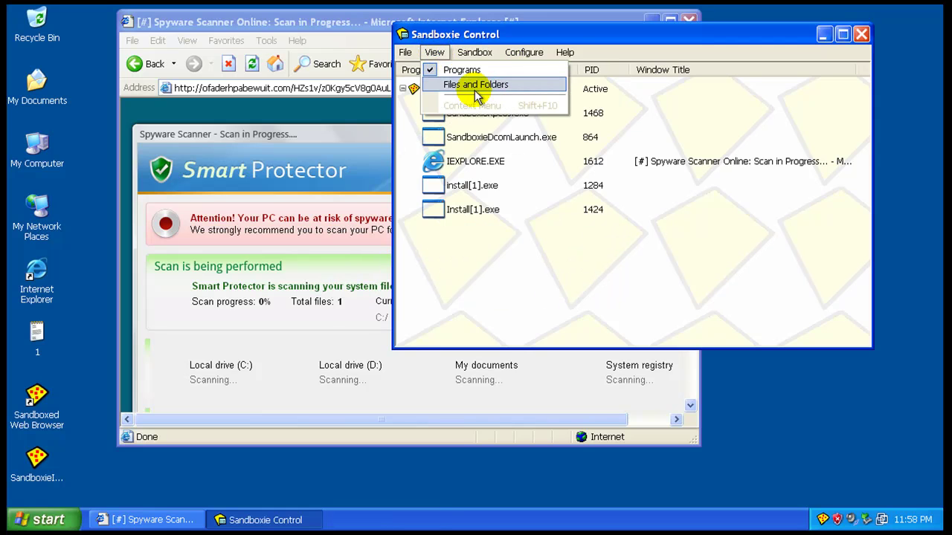
pyautogui.click(474, 84)
pyautogui.click(406, 69)
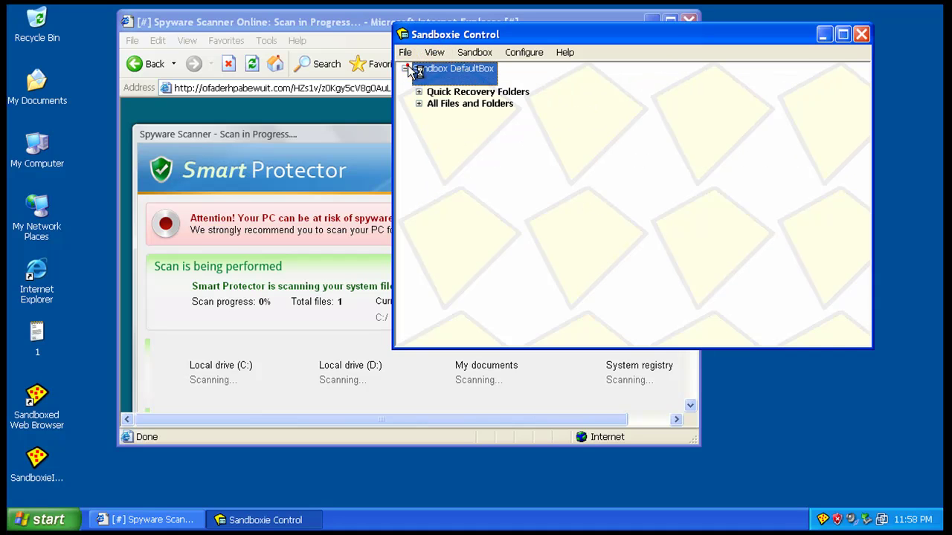
pyautogui.click(418, 91)
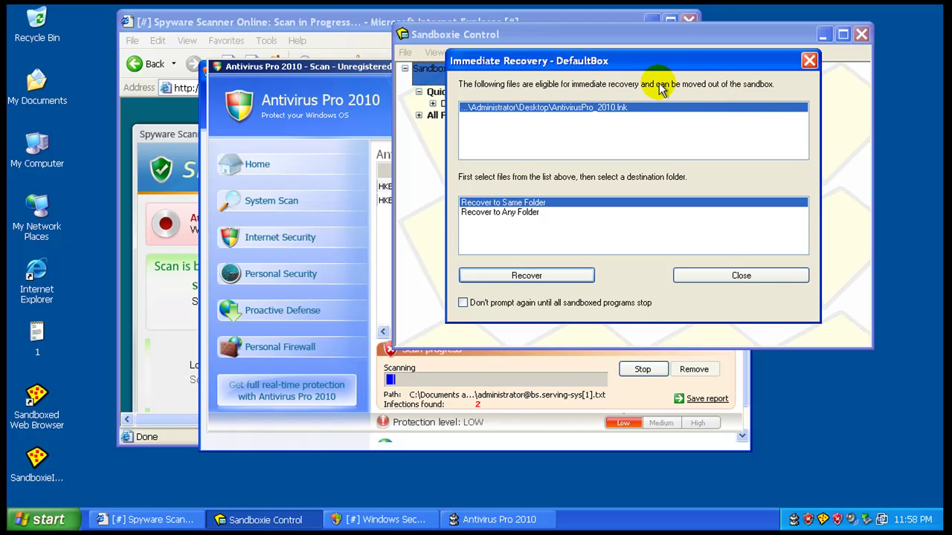
# Dismiss the Immediate Recovery prompt, collapse the Sandbox DefaultBox tree, and explore the contents of DefaultBox in a folder window
pyautogui.click(742, 274)
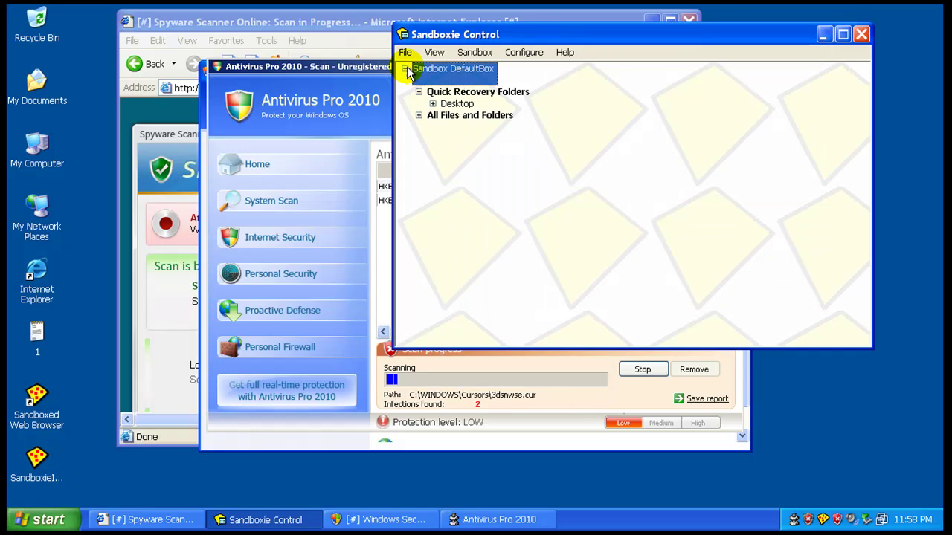
pyautogui.click(405, 68)
pyautogui.click(474, 53)
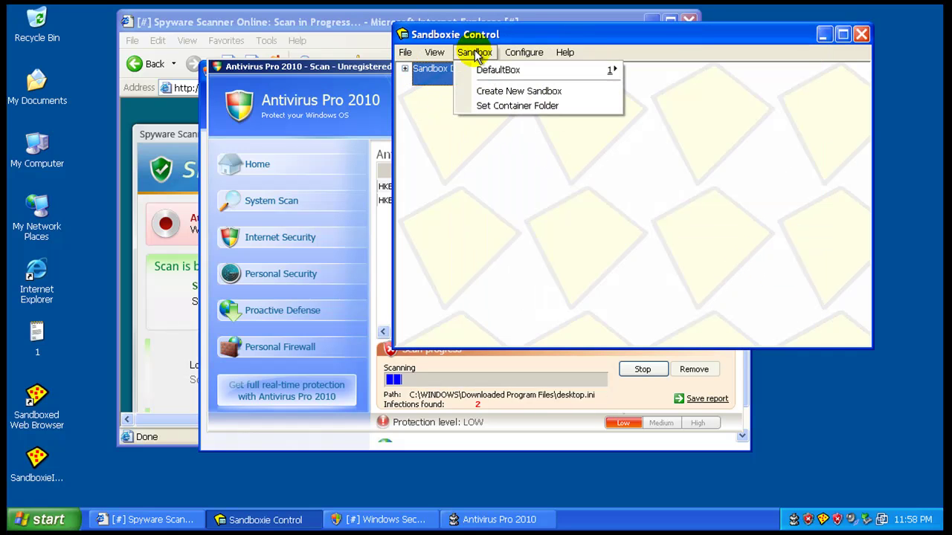
pyautogui.moveTo(550, 69)
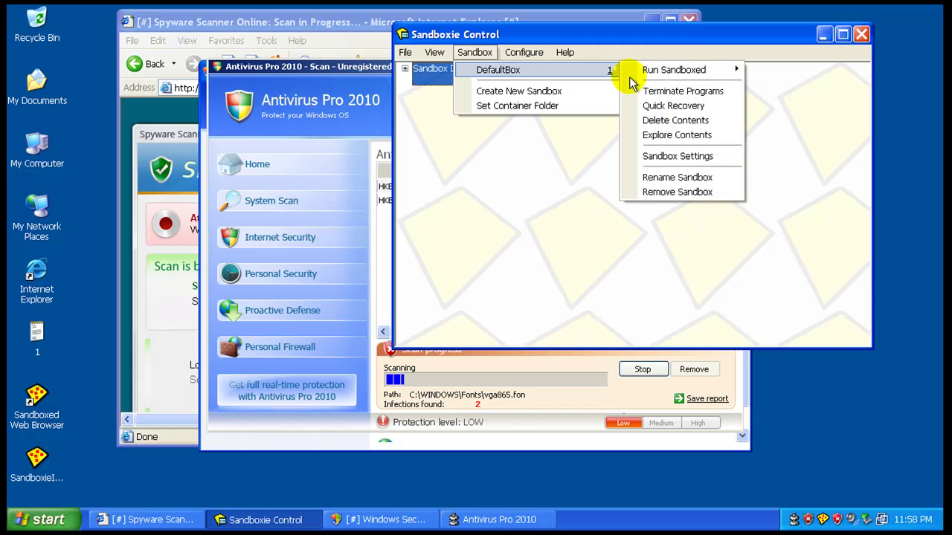
pyautogui.moveTo(675, 70)
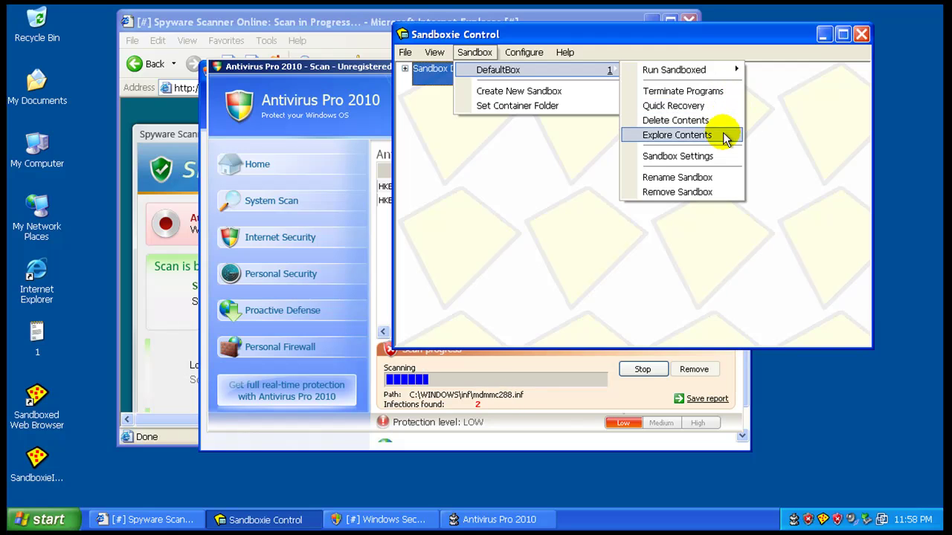
pyautogui.click(723, 135)
pyautogui.click(636, 238)
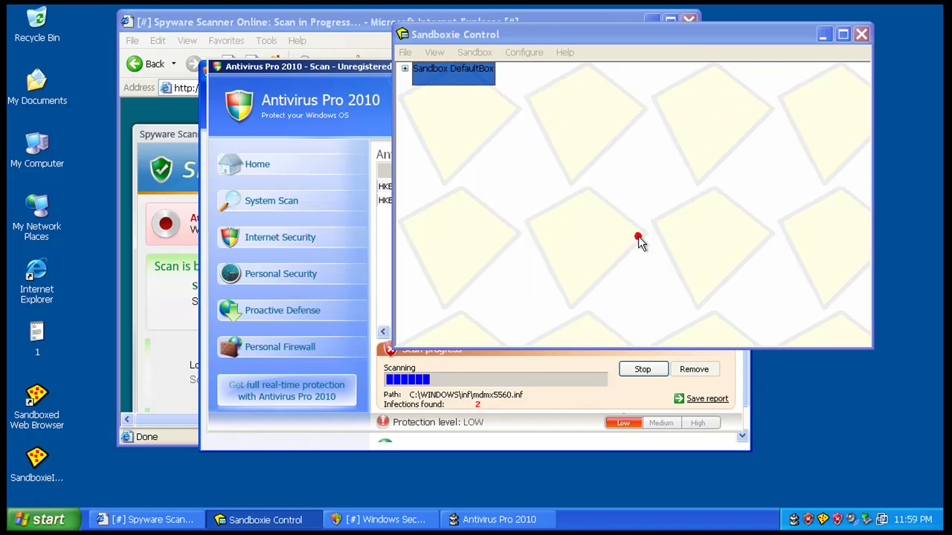
# Inspect the AntivirusPro_2010 and TRE AntiVirus Software folders under drive\C\Program Files in the sandbox, and close the folder window
pyautogui.doubleClick(217, 136)
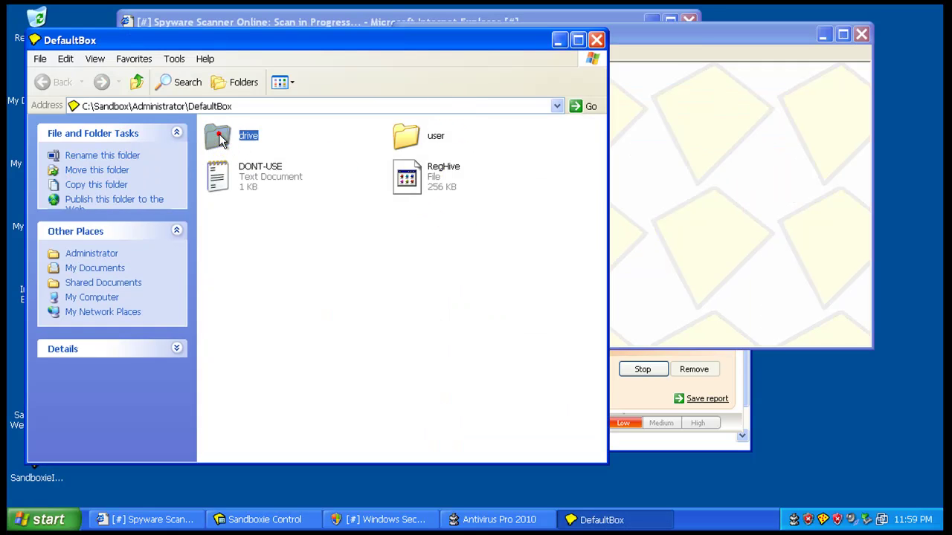
pyautogui.doubleClick(217, 135)
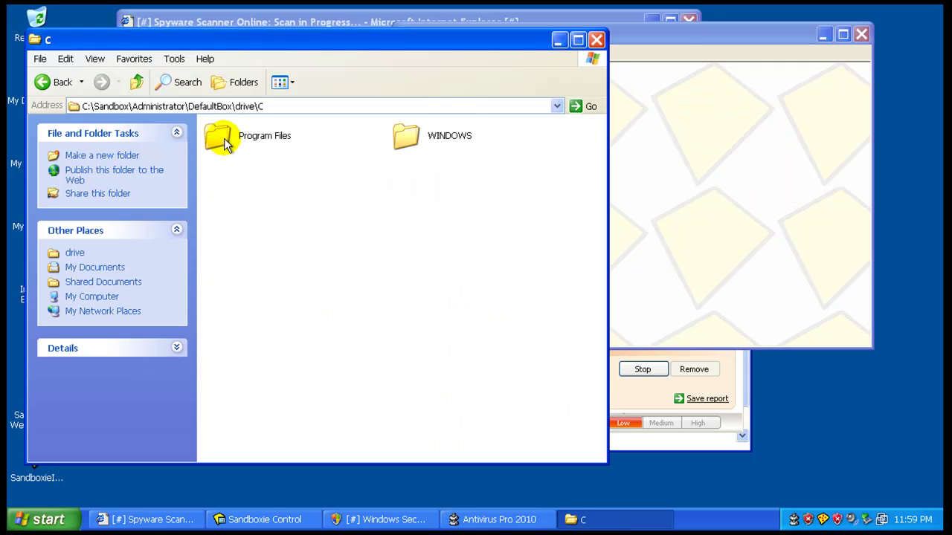
pyautogui.doubleClick(224, 143)
pyautogui.doubleClick(220, 142)
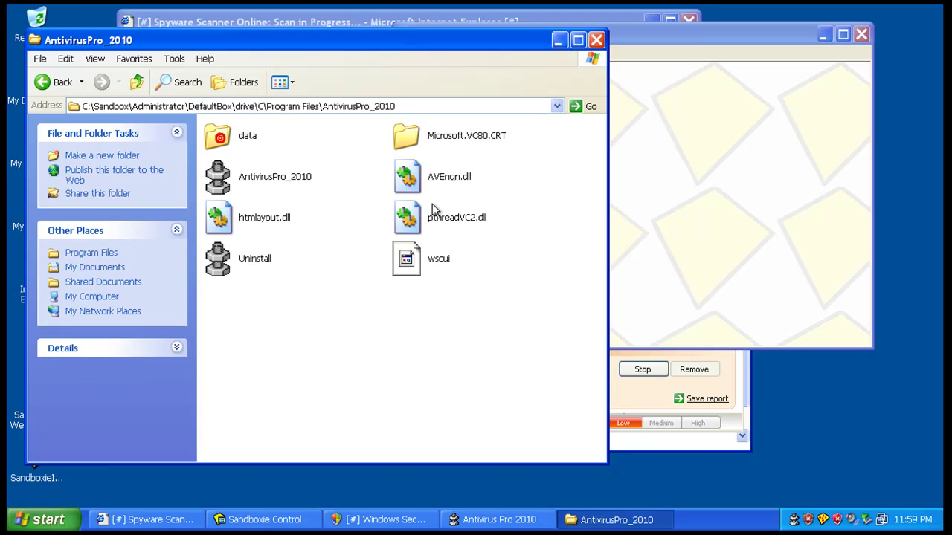
pyautogui.press('BackSpace')
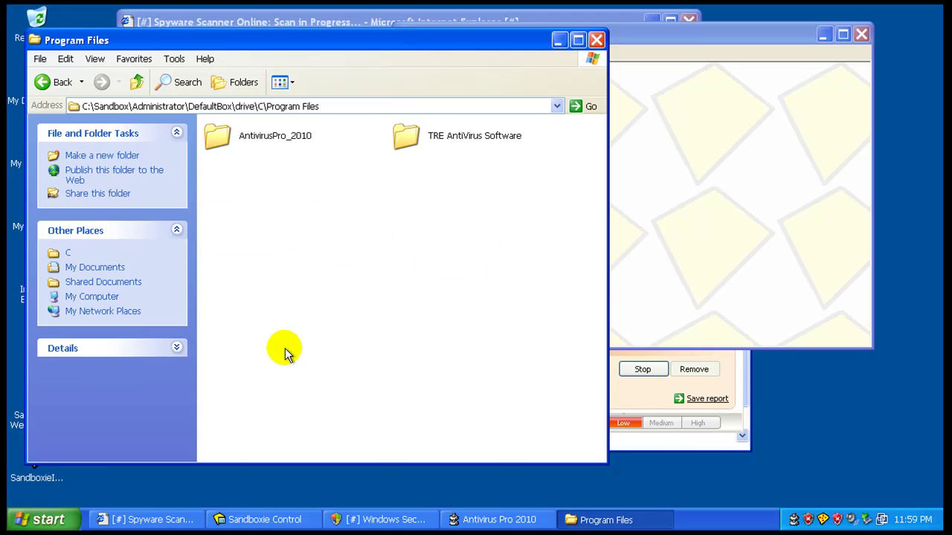
pyautogui.doubleClick(405, 135)
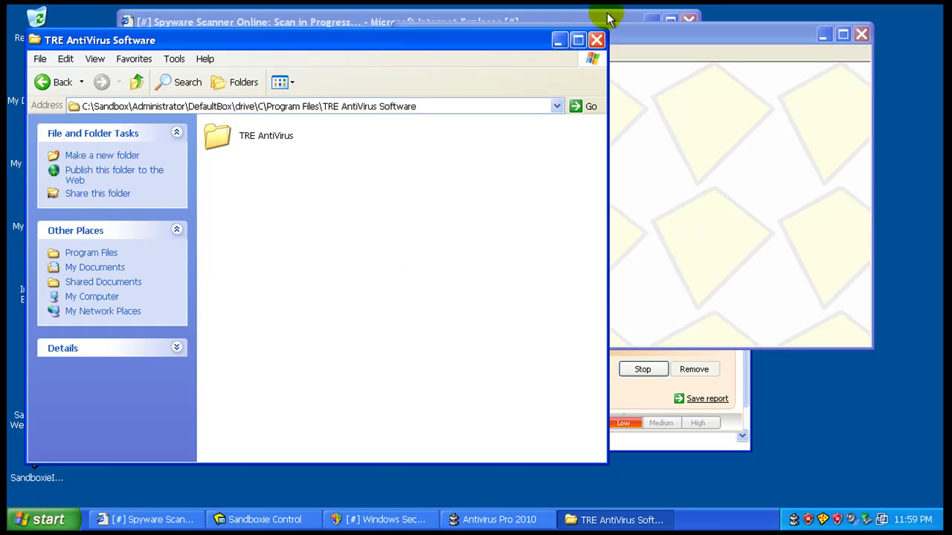
pyautogui.click(596, 40)
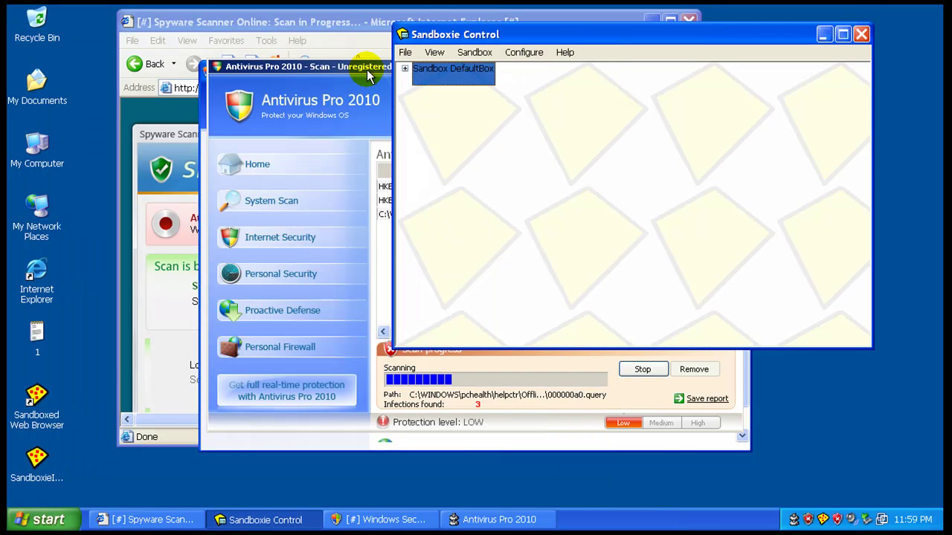
# Close the Antivirus Pro 2010 and Windows Security Center windows, and move Sandboxie Control clear of the browser's title bar
pyautogui.moveTo(367, 75); pyautogui.dragTo(270, 150)
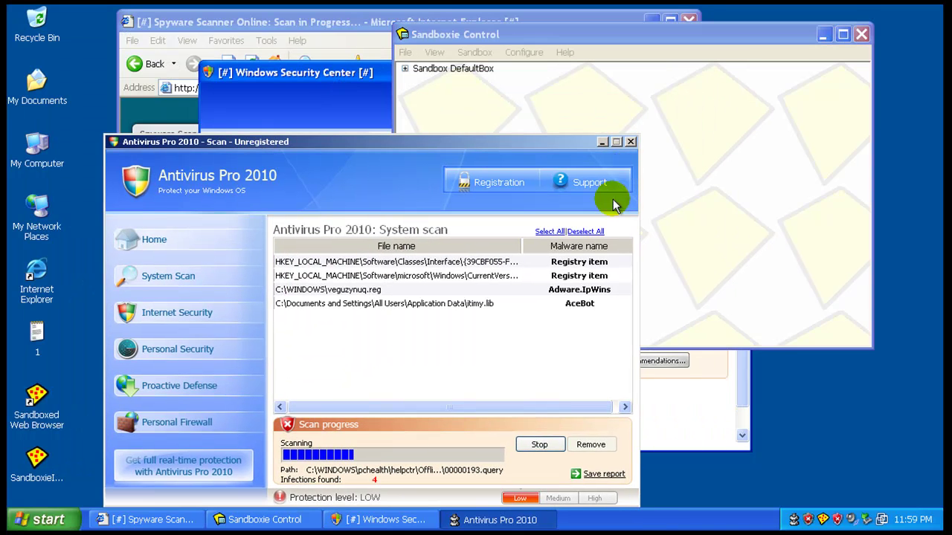
pyautogui.click(630, 142)
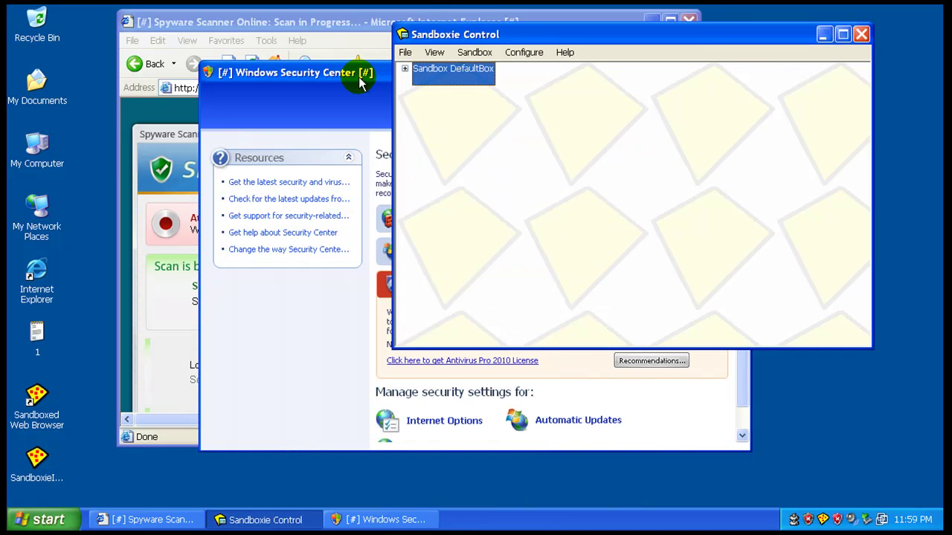
pyautogui.click(364, 79)
pyautogui.click(740, 72)
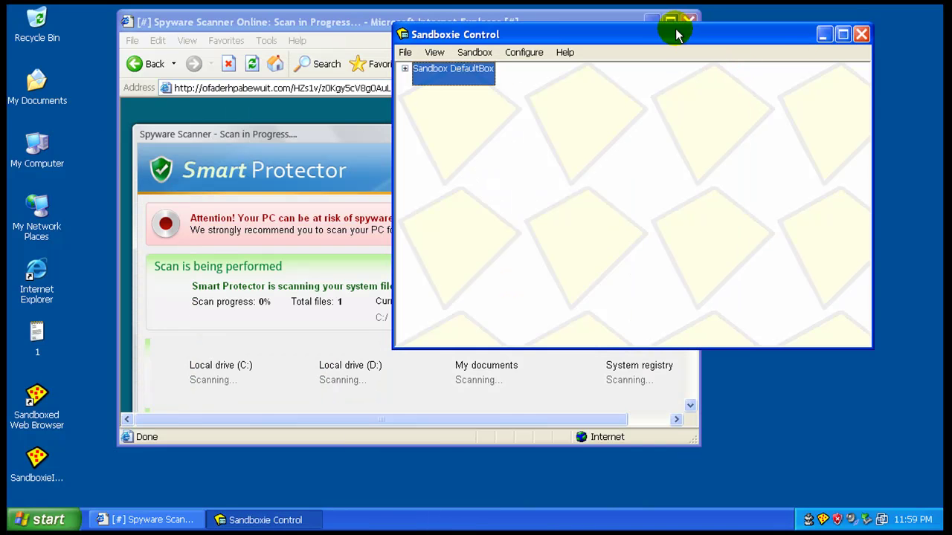
pyautogui.moveTo(673, 30); pyautogui.dragTo(707, 101)
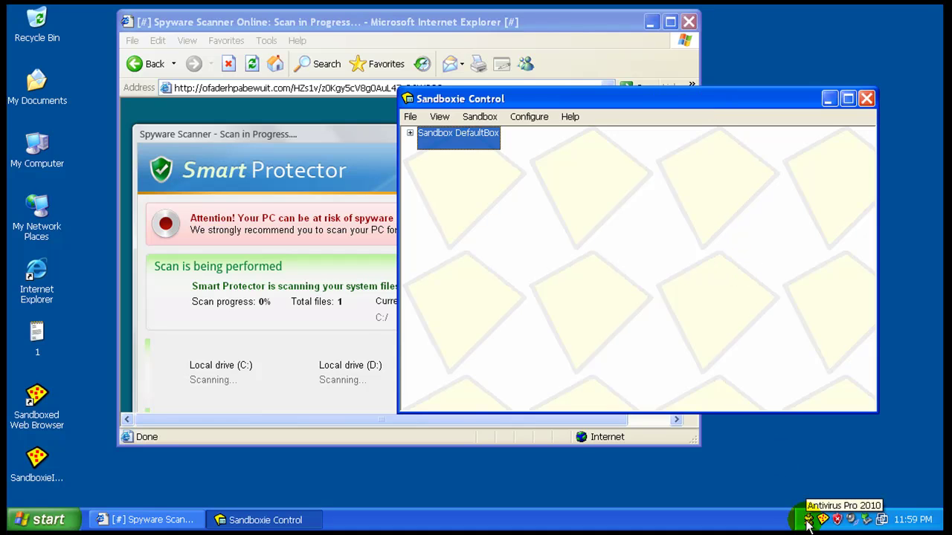
# Switch Sandboxie Control to the Programs view and terminate all sandboxed programs
pyautogui.click(409, 116)
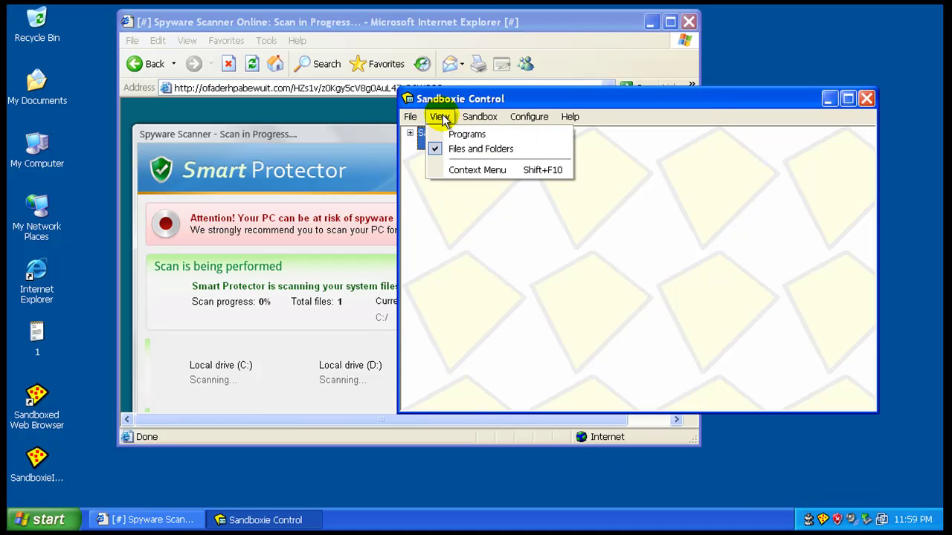
pyautogui.click(457, 134)
pyautogui.click(410, 117)
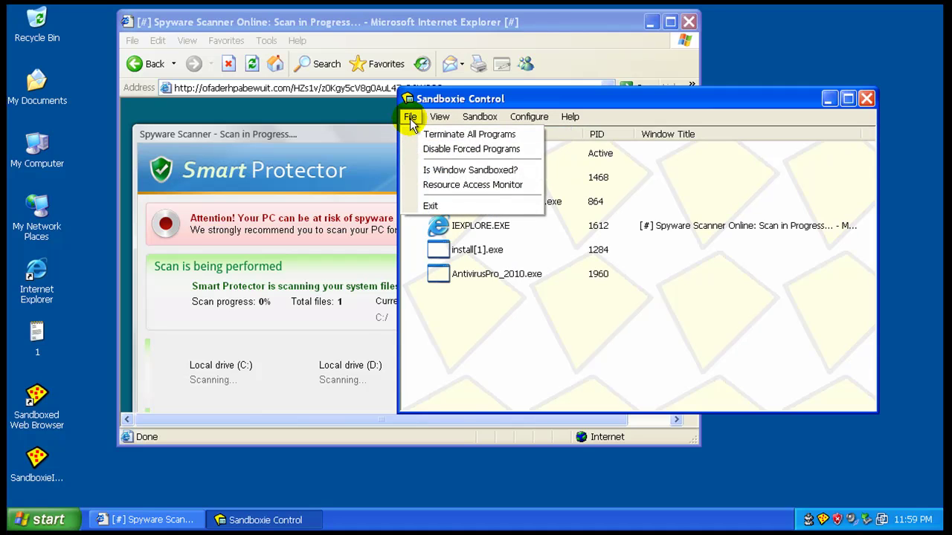
pyautogui.click(448, 133)
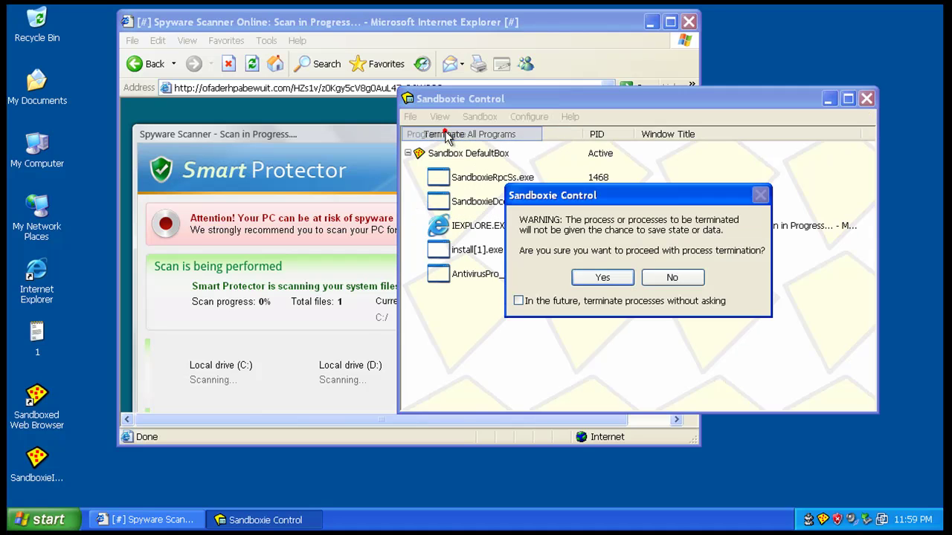
pyautogui.click(602, 278)
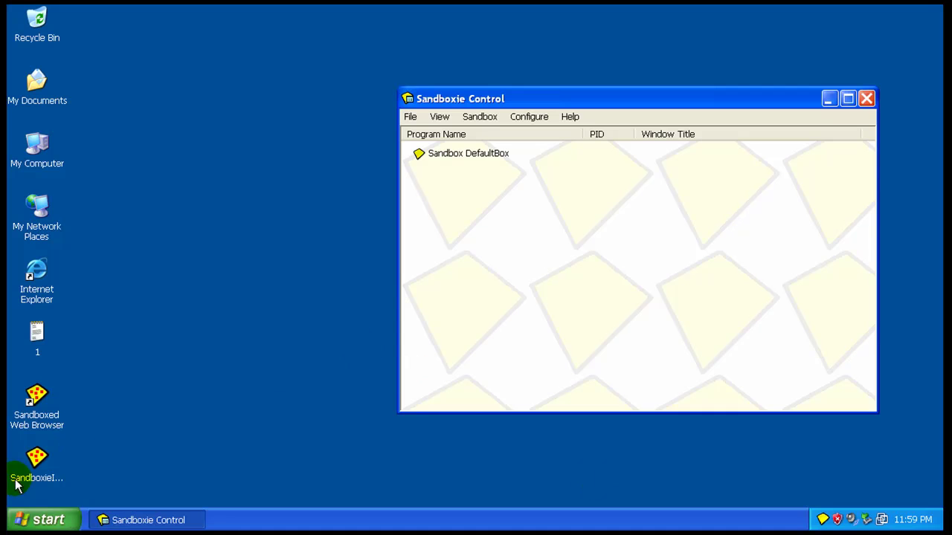
# Delete the contents of the DefaultBox sandbox without recovering any files
pyautogui.click(484, 121)
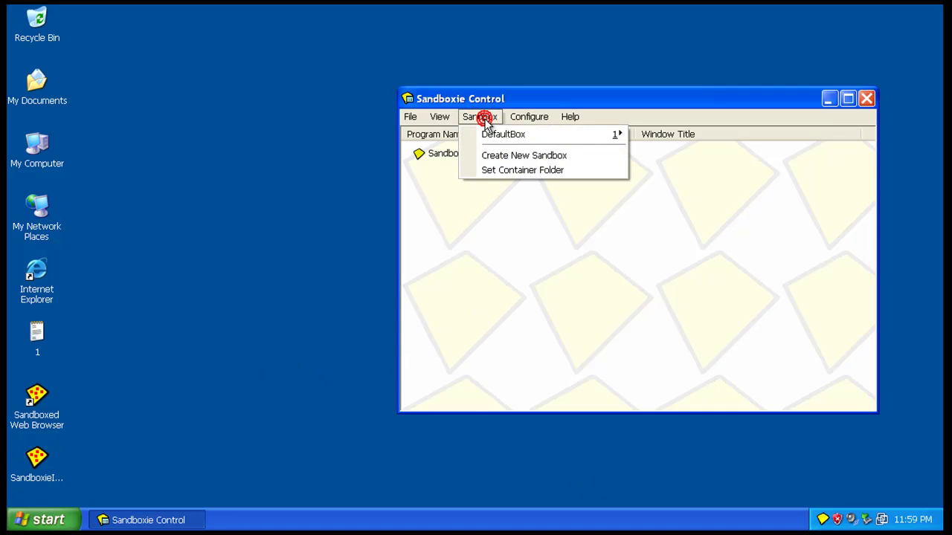
pyautogui.moveTo(584, 135)
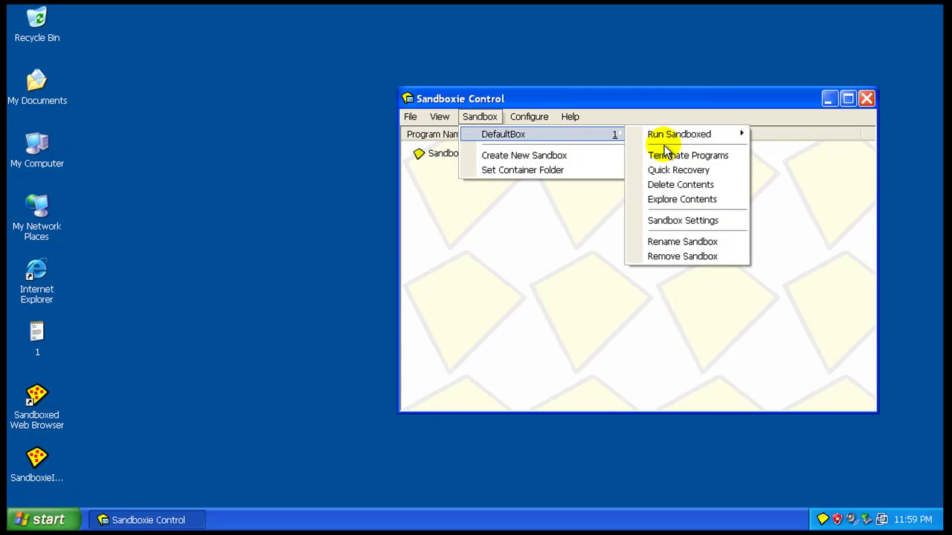
pyautogui.click(684, 186)
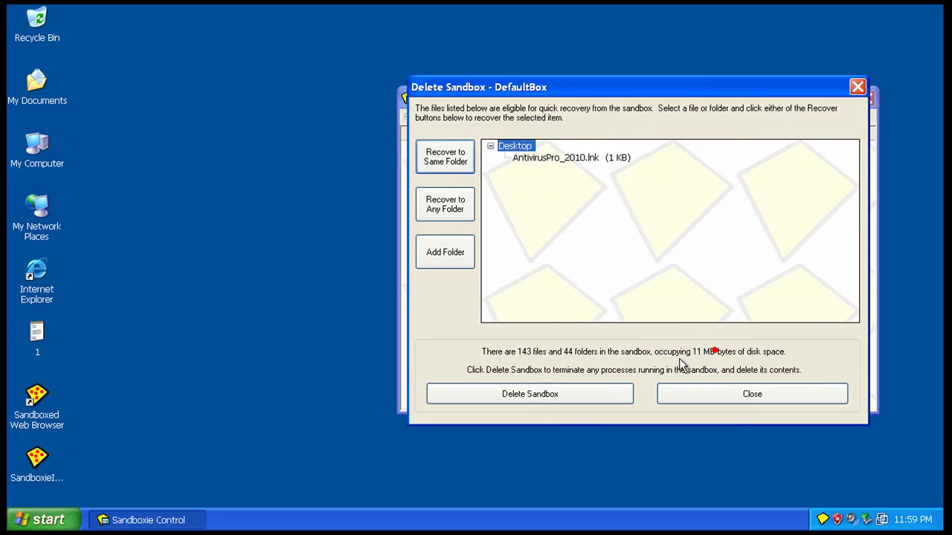
pyautogui.click(587, 392)
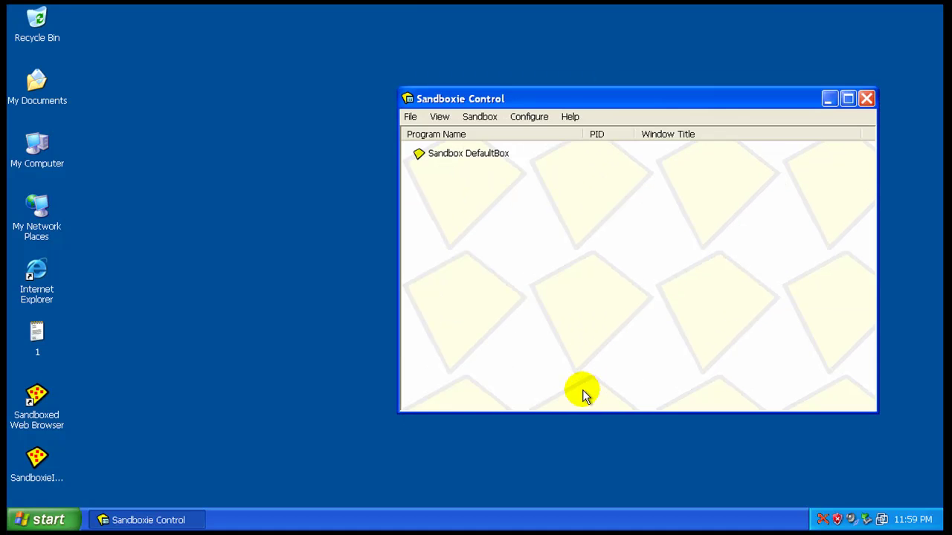
# Hide the Sandboxie Control window to check the desktop, and show the window again
pyautogui.click(865, 99)
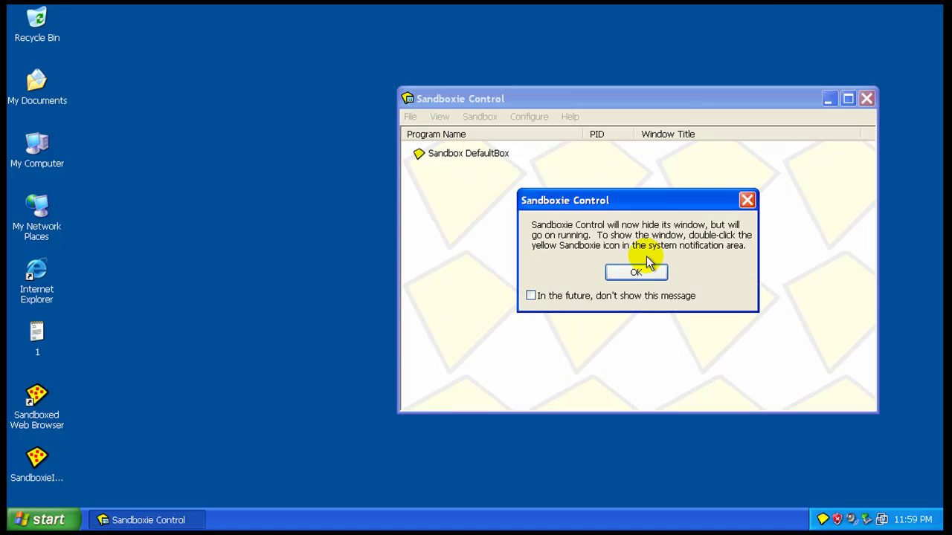
pyautogui.click(645, 277)
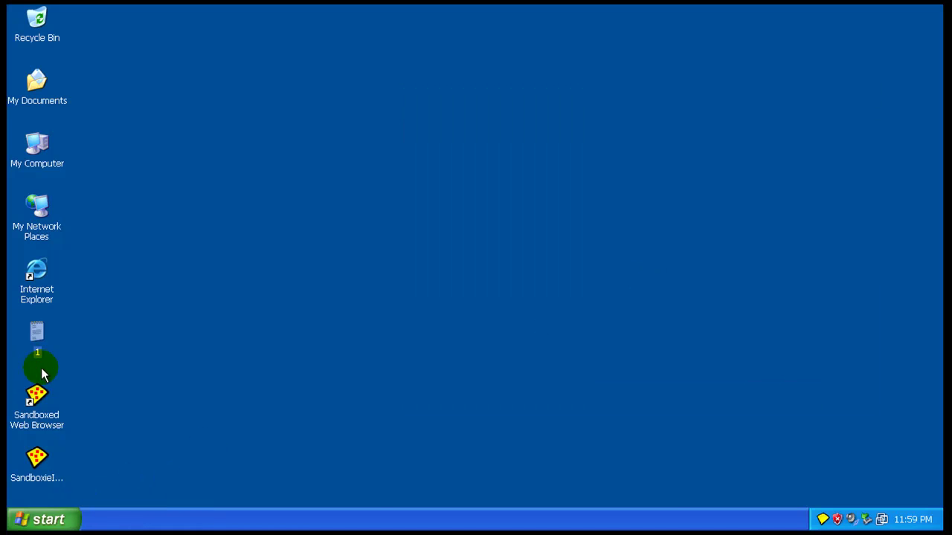
pyautogui.doubleClick(824, 519)
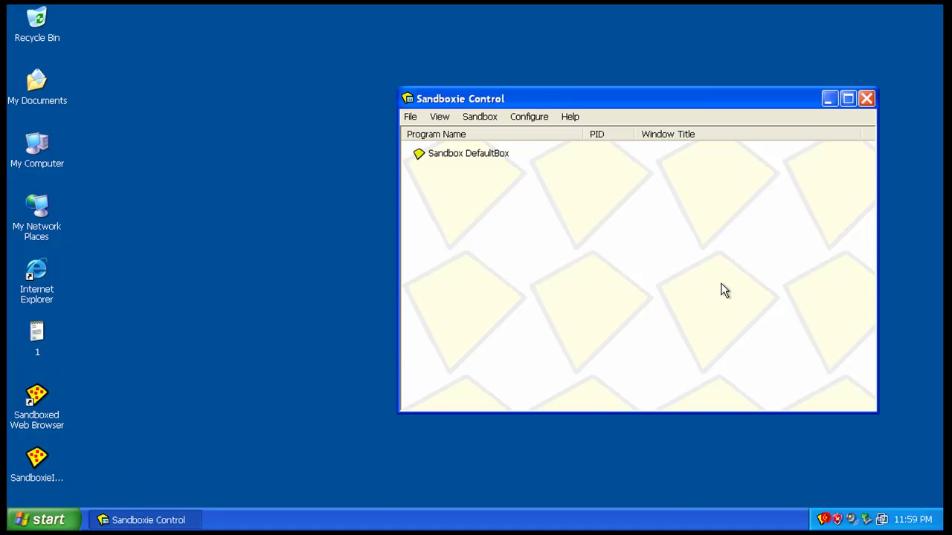
# Explore the contents of DefaultBox to check what remains in the sandbox folder, and close the folder window
pyautogui.click(480, 116)
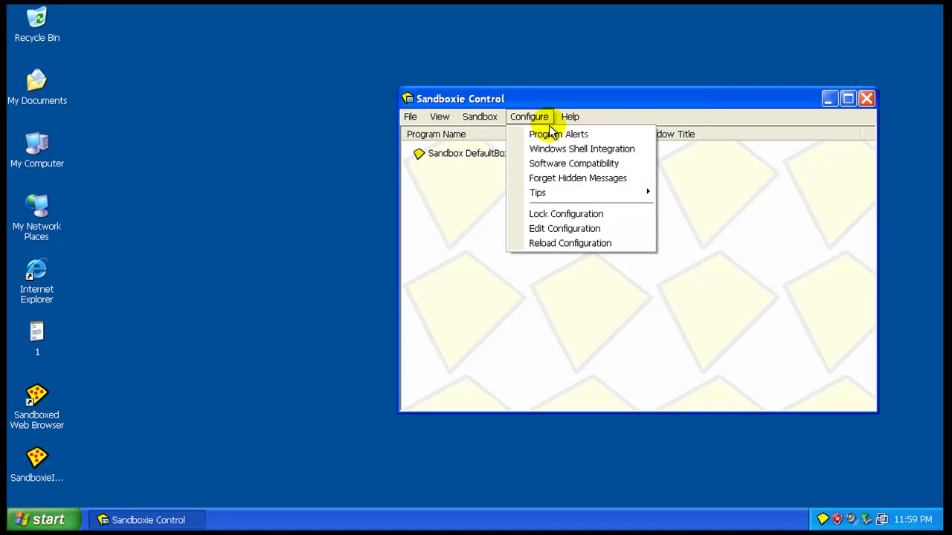
pyautogui.moveTo(591, 135)
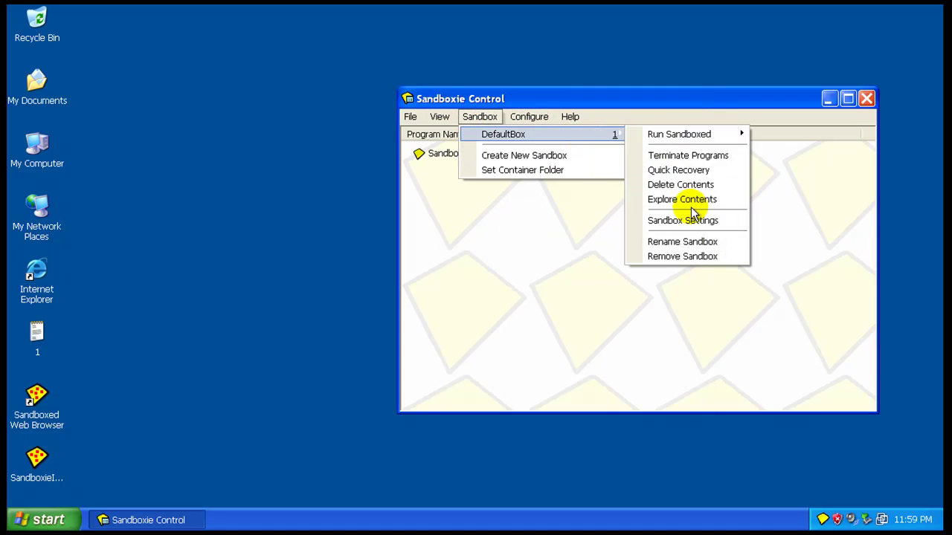
pyautogui.click(690, 199)
pyautogui.click(636, 303)
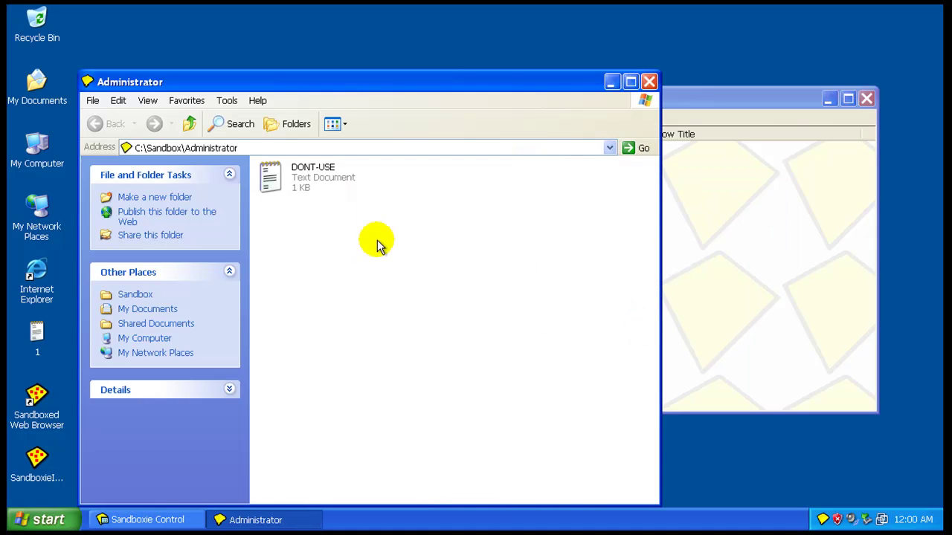
pyautogui.click(149, 151)
pyautogui.hotkey('alt', 'F4')
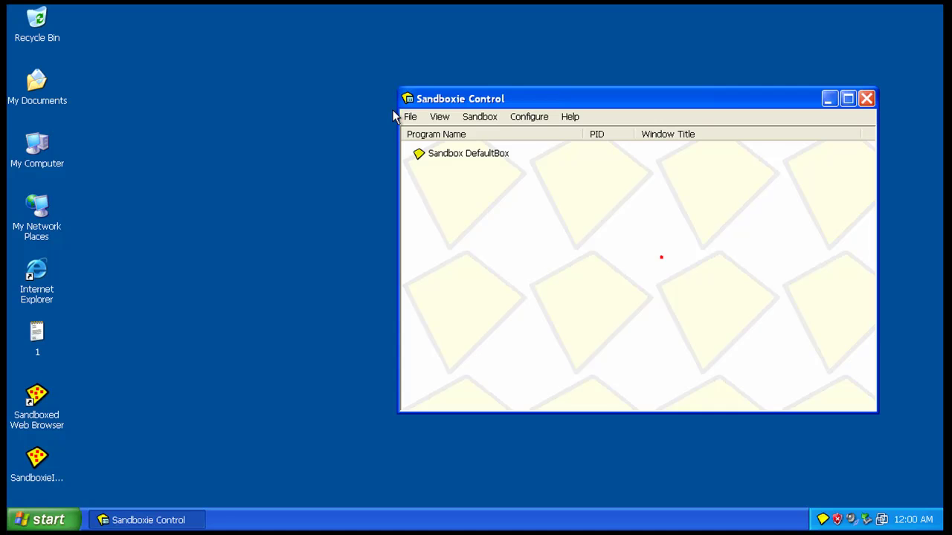
pyautogui.doubleClick(35, 400)
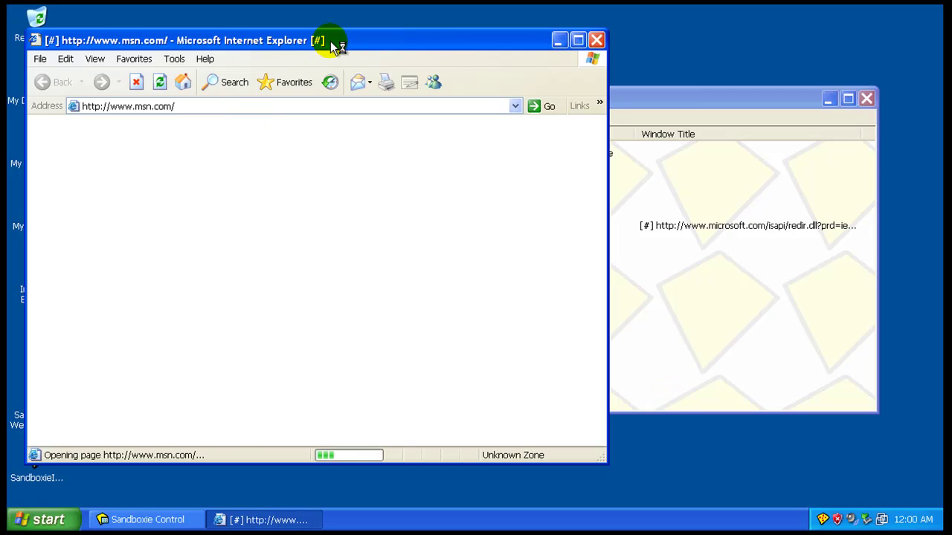
pyautogui.moveTo(340, 38); pyautogui.dragTo(416, 29)
pyautogui.click(269, 96)
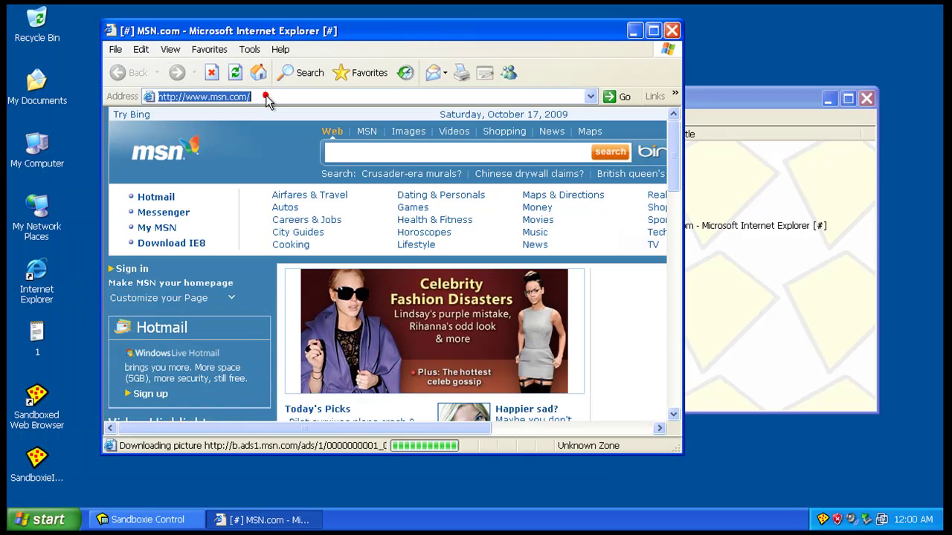
pyautogui.write('www')
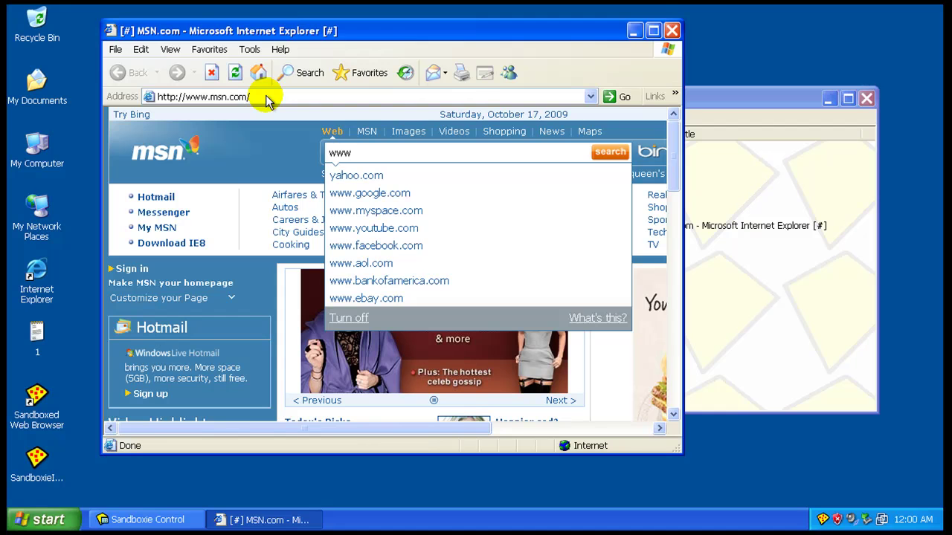
pyautogui.click(265, 97)
pyautogui.write('www.ccleaner.com')
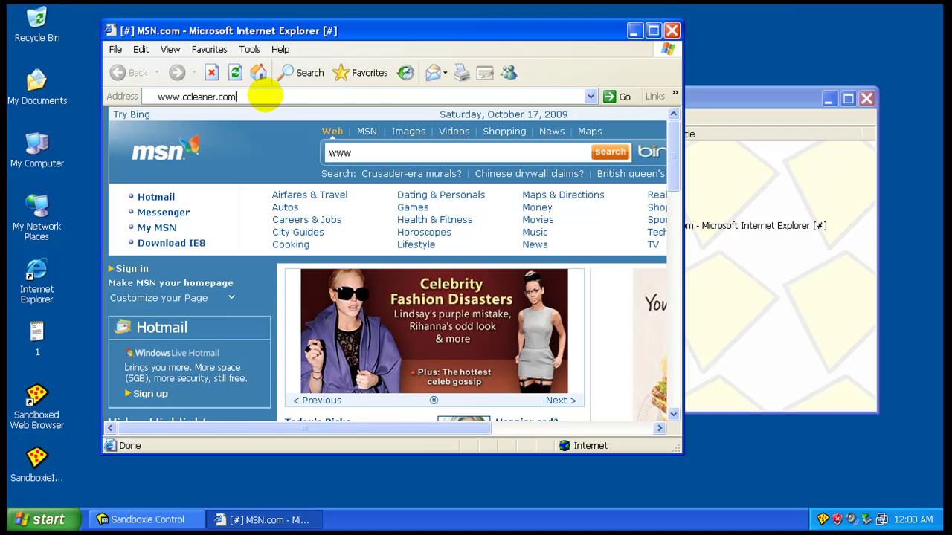
pyautogui.press('Return')
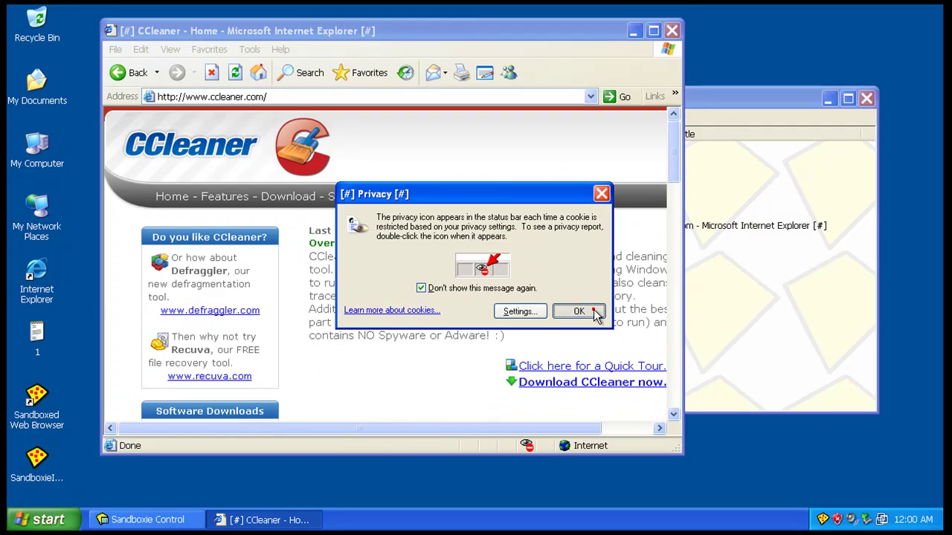
# Dismiss the privacy notice, widen the browser window, and request CCleaner's Slim build from the site's other builds page
pyautogui.click(578, 311)
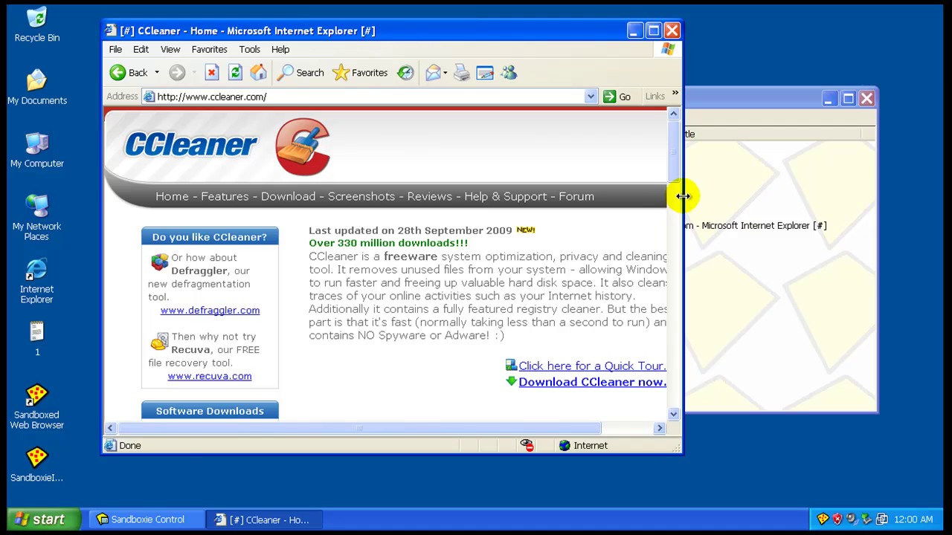
pyautogui.moveTo(682, 195); pyautogui.dragTo(814, 201)
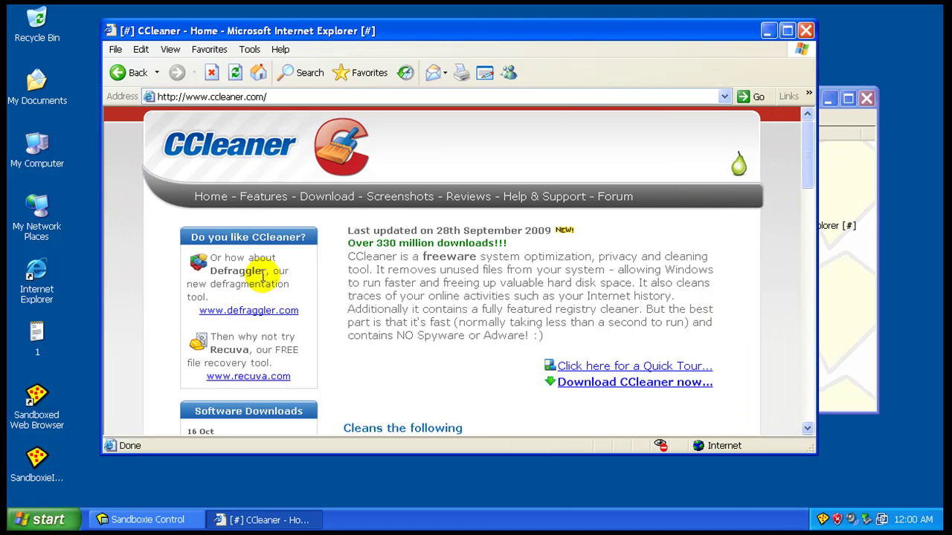
pyautogui.scroll(-1, 313, 268)
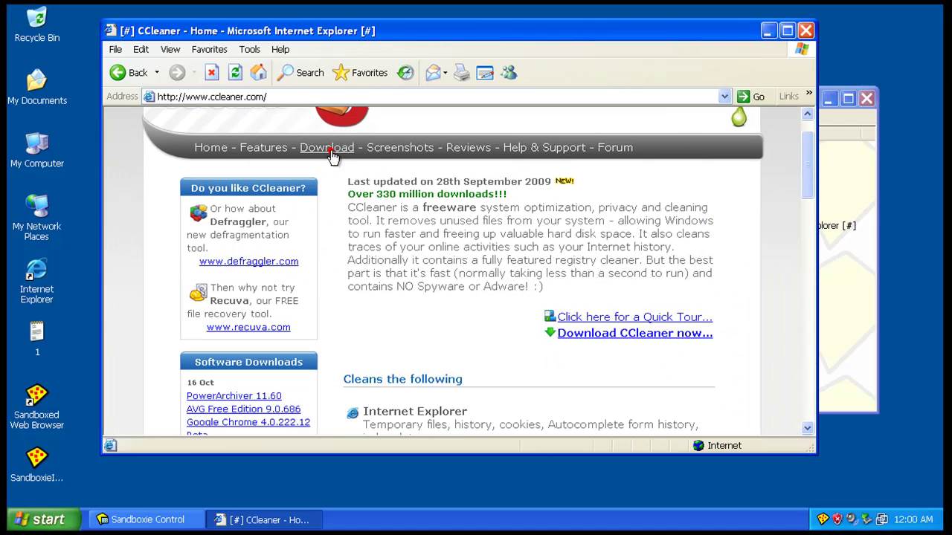
pyautogui.click(327, 147)
pyautogui.scroll(-5, 510, 256)
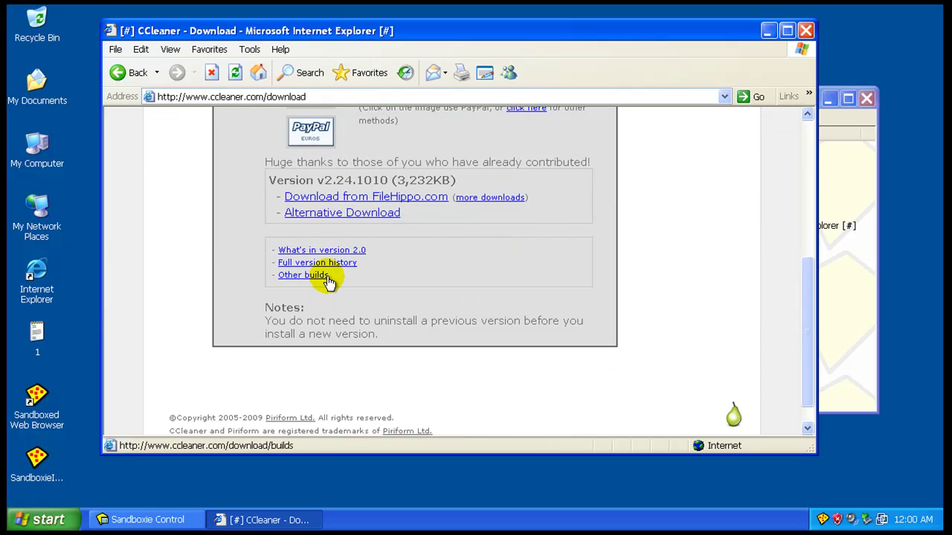
pyautogui.click(325, 277)
pyautogui.scroll(-5, 432, 297)
pyautogui.click(359, 384)
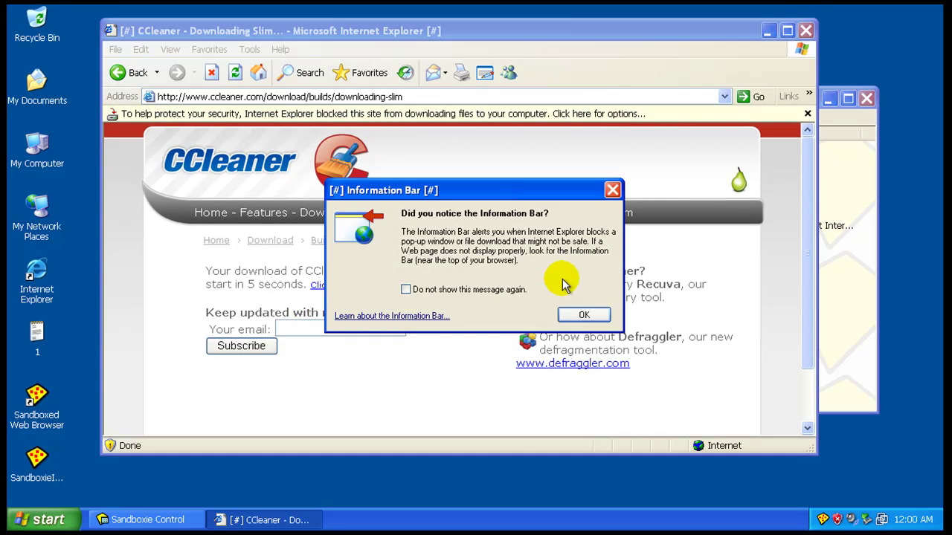
# Allow the blocked download of ccsetup224_slim.exe and choose to save the file
pyautogui.click(576, 315)
pyautogui.click(424, 113)
pyautogui.click(440, 130)
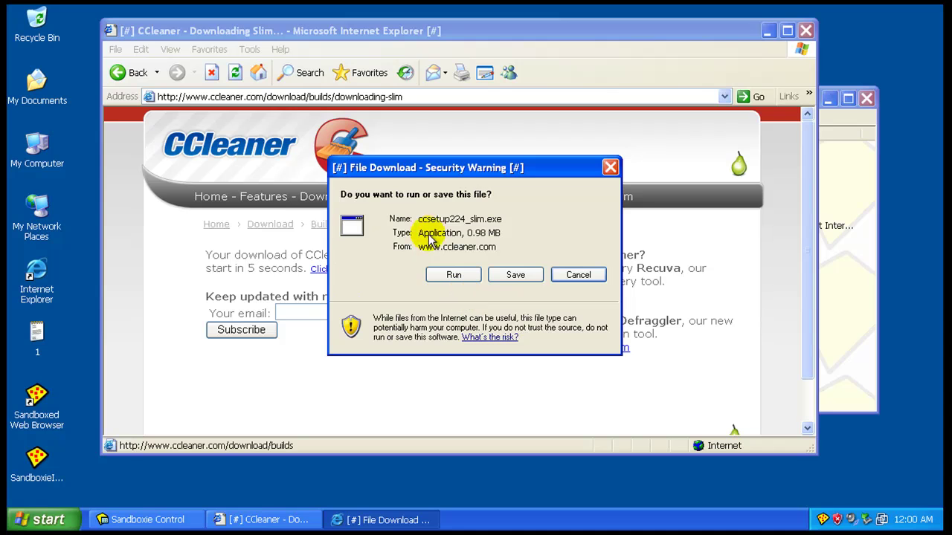
pyautogui.click(519, 276)
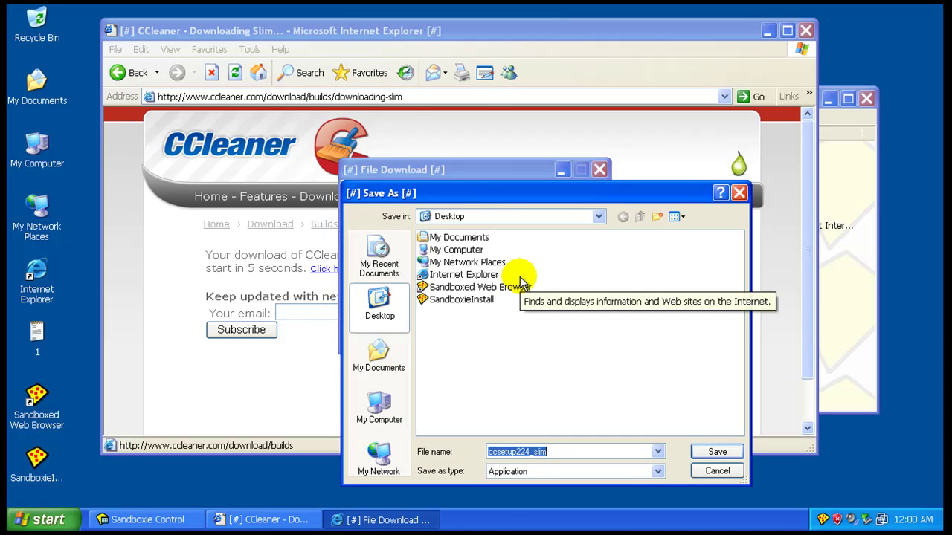
# Browse My Documents, the Desktop, Local Disk (C:) and its Sandbox folder as possible save locations
pyautogui.click(392, 364)
pyautogui.click(362, 290)
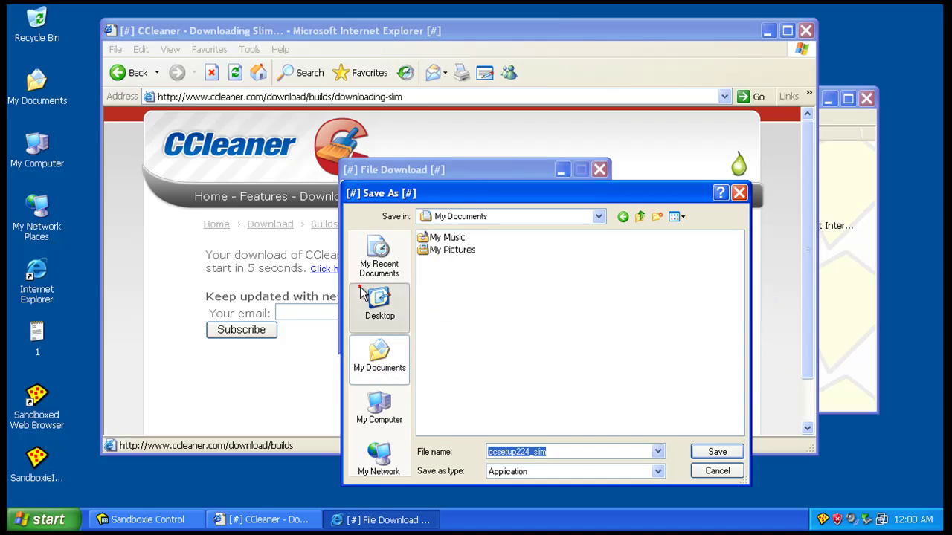
pyautogui.click(379, 409)
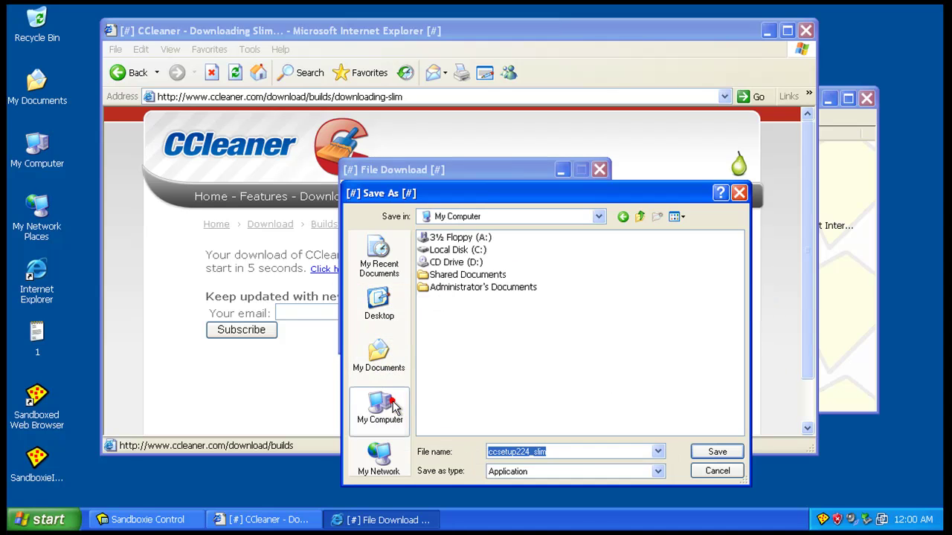
pyautogui.click(462, 250)
pyautogui.doubleClick(462, 250)
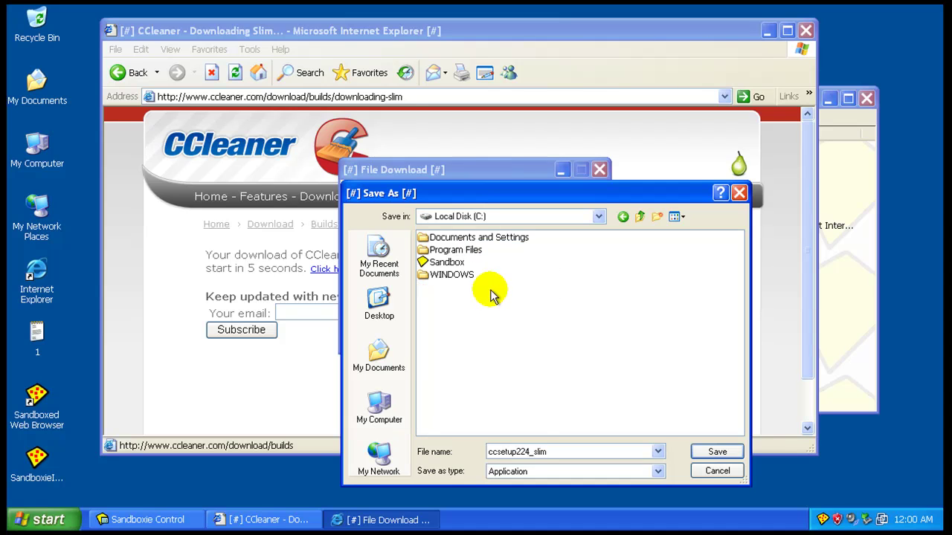
pyautogui.doubleClick(447, 262)
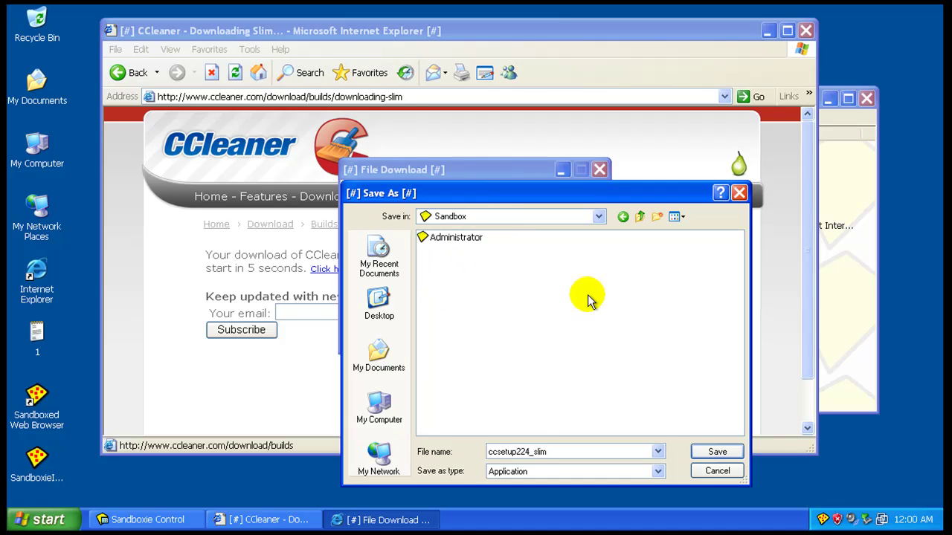
# Save ccsetup224_slim to the Desktop, close the download dialog, and recover the file from the sandbox
pyautogui.click(390, 299)
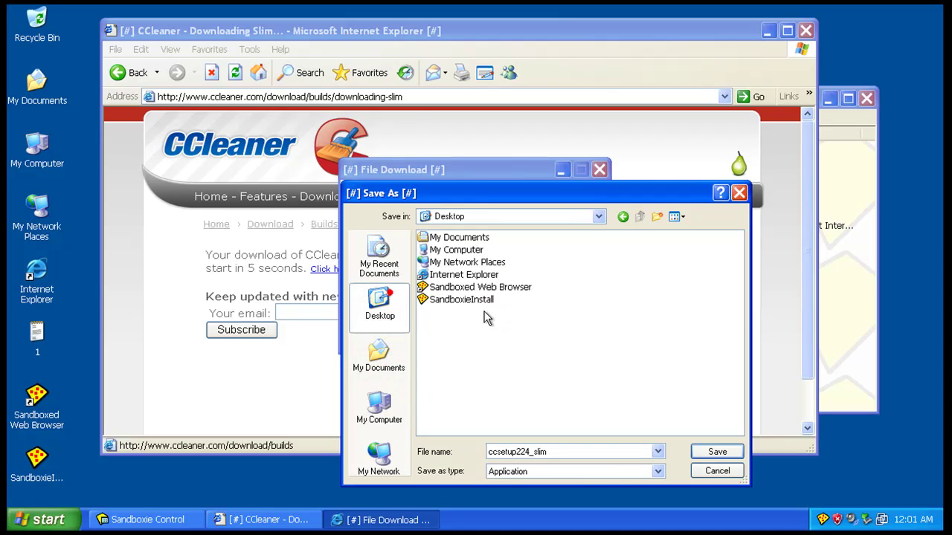
pyautogui.click(718, 452)
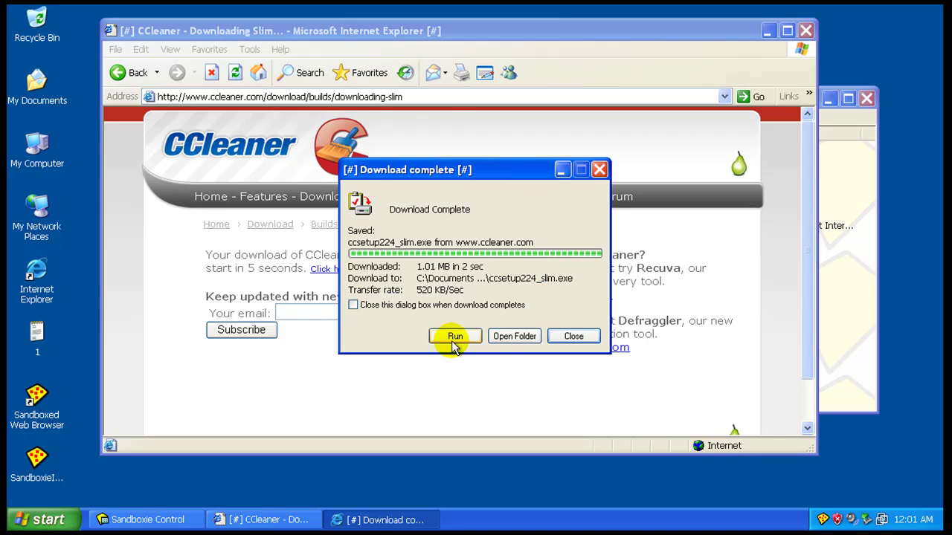
pyautogui.click(580, 337)
pyautogui.click(573, 337)
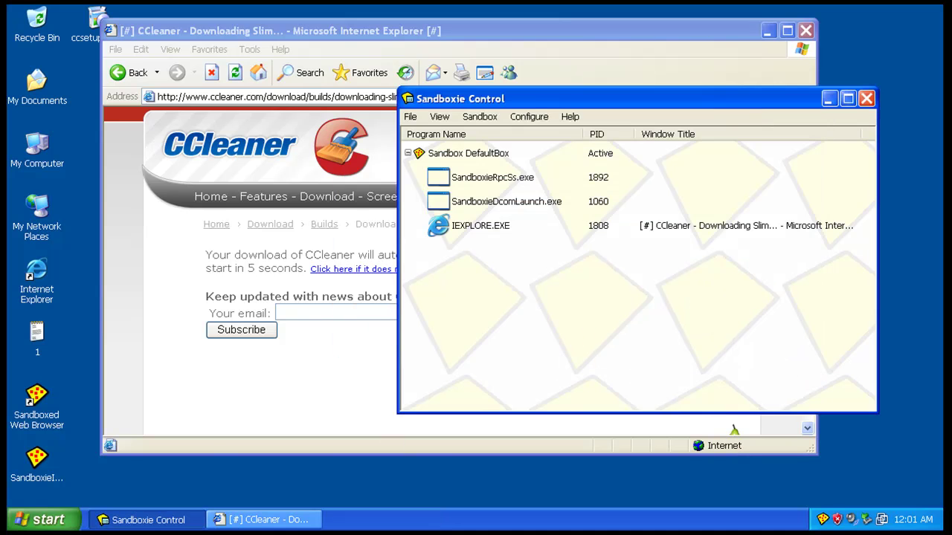
# Bring the sandboxed browser to the front and close it
pyautogui.click(272, 518)
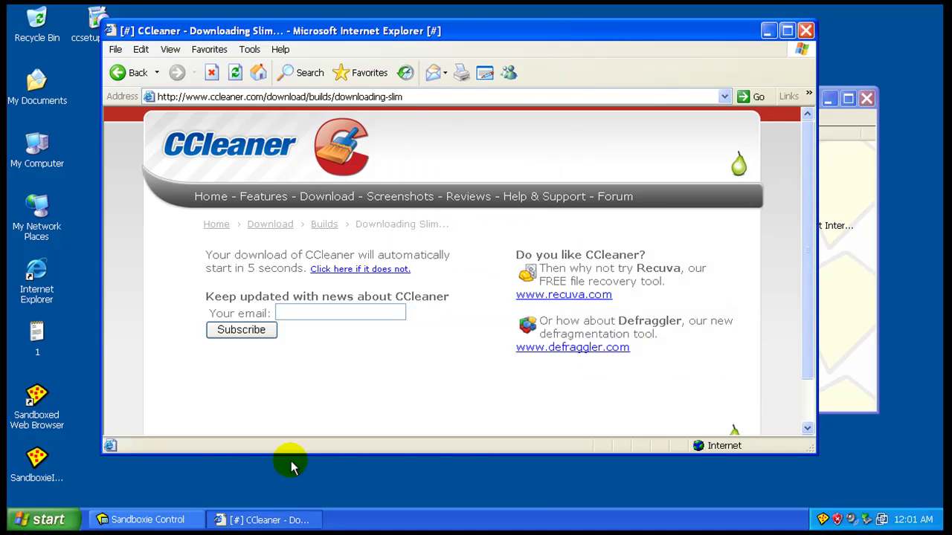
pyautogui.click(806, 30)
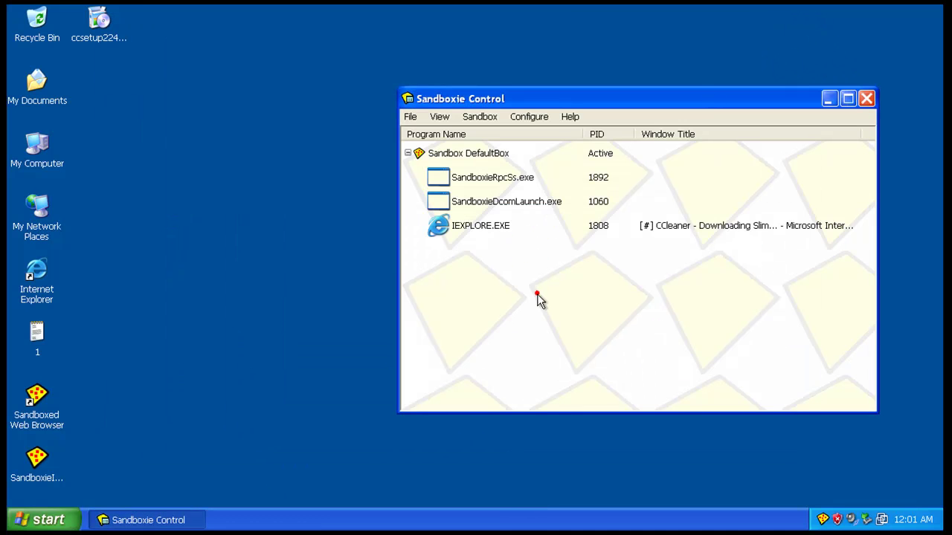
pyautogui.click(492, 117)
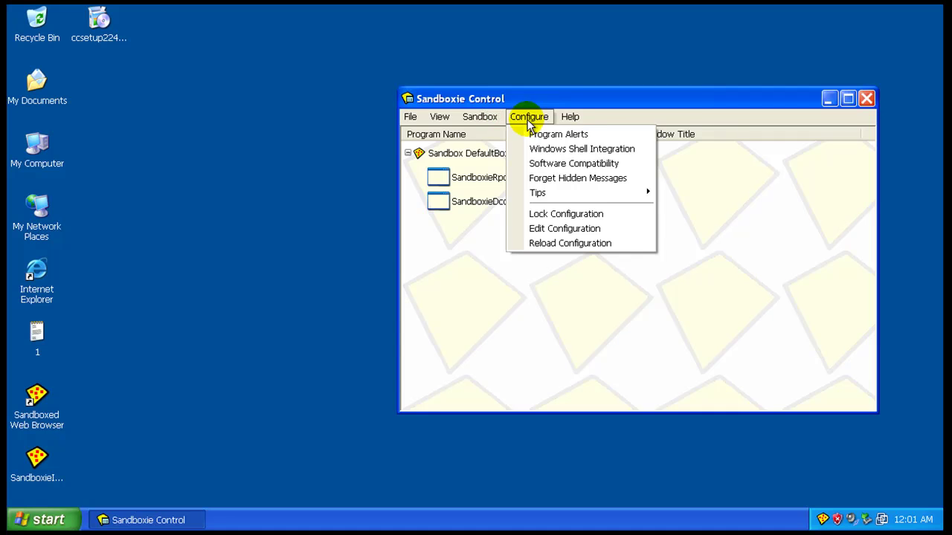
pyautogui.click(111, 119)
# Install CCleaner v2.24 outside the sandbox from ccsetup224_slim in English with the default options, and launch it on finishing
pyautogui.click(101, 41)
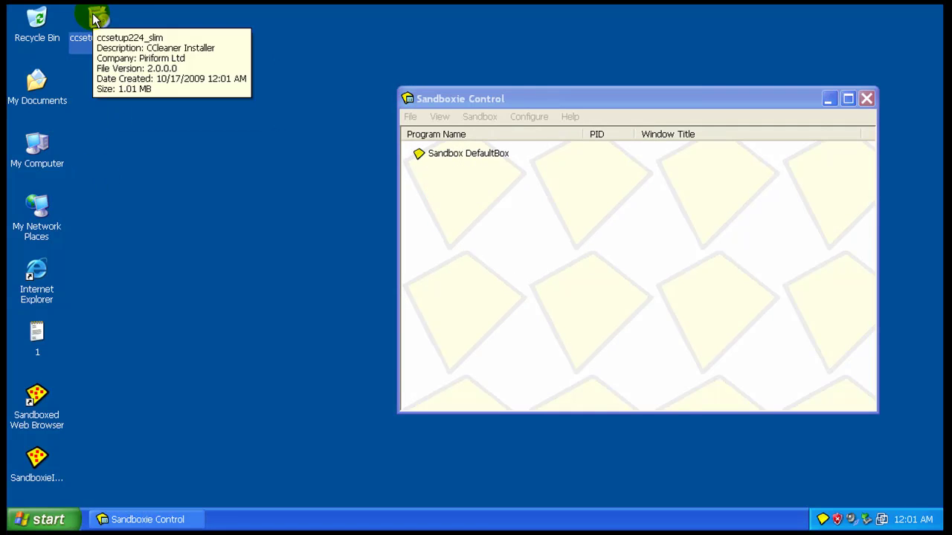
pyautogui.rightClick(99, 21)
pyautogui.click(281, 177)
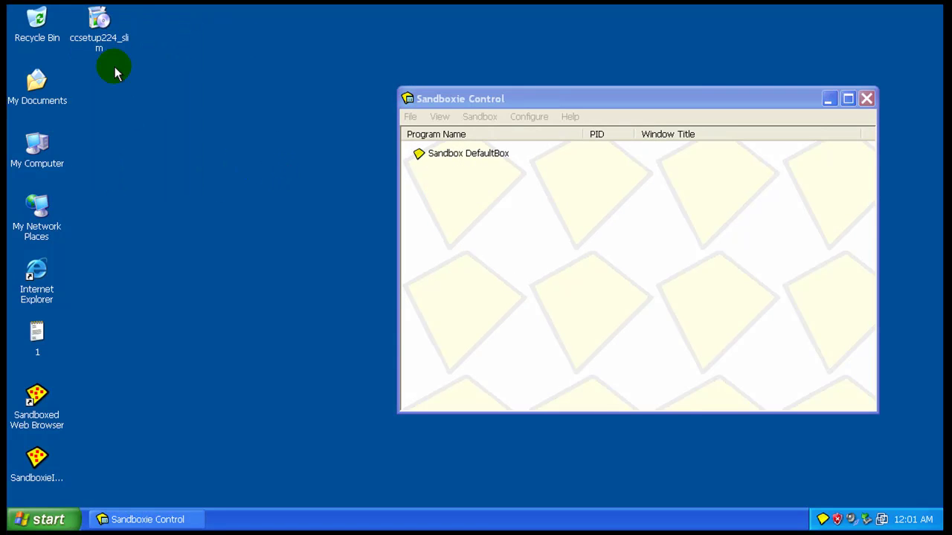
pyautogui.click(108, 37)
pyautogui.doubleClick(110, 37)
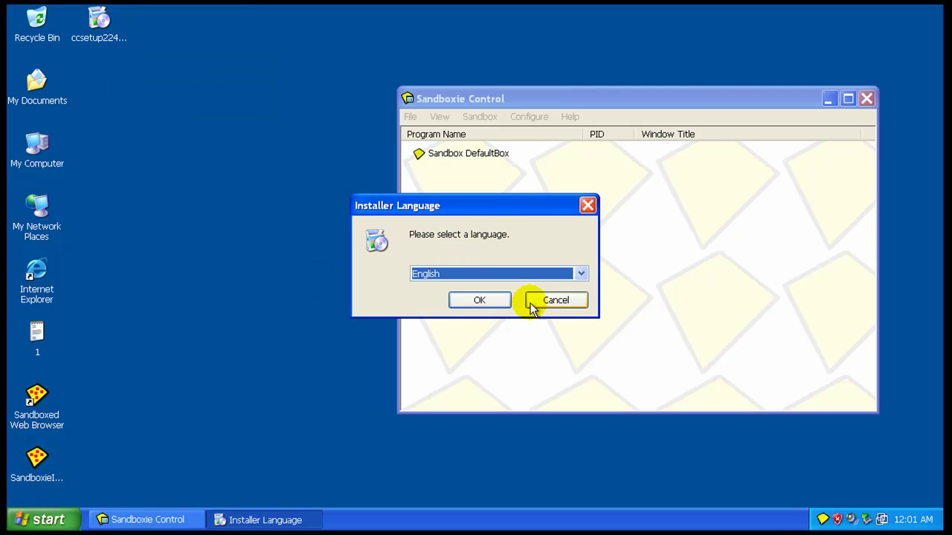
pyautogui.click(479, 302)
pyautogui.click(570, 389)
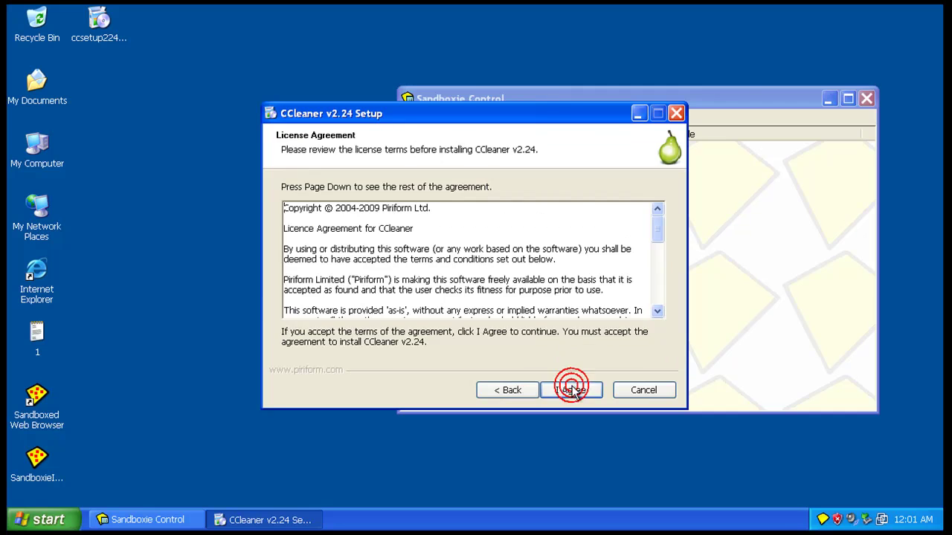
pyautogui.click(570, 389)
pyautogui.click(571, 390)
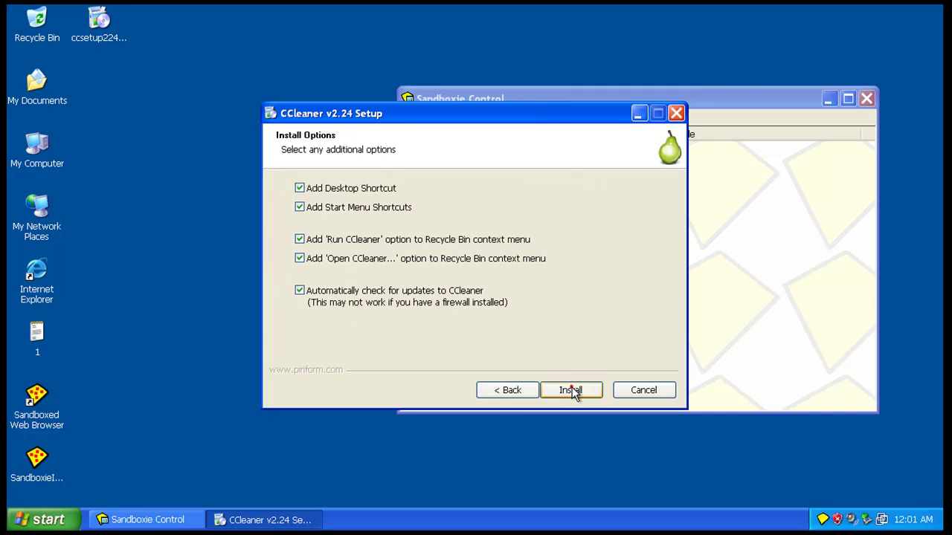
pyautogui.click(571, 389)
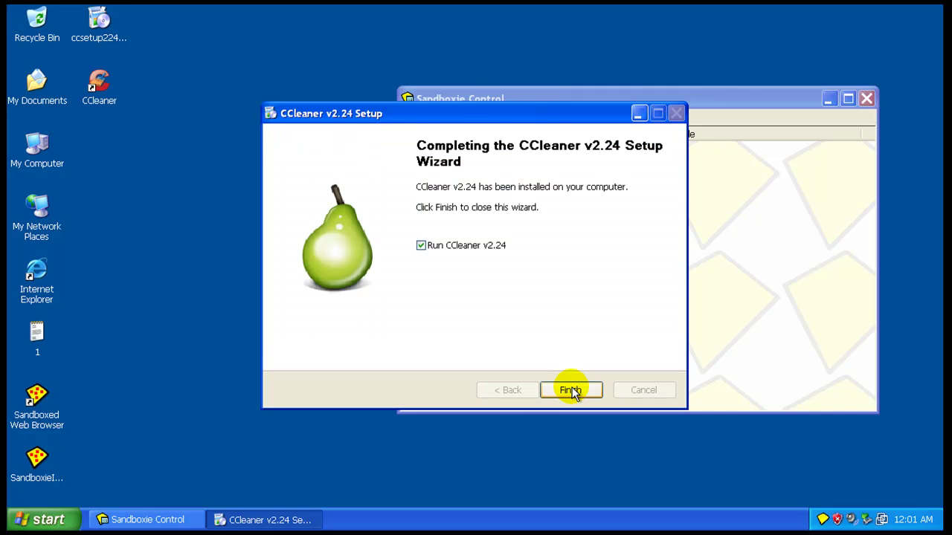
pyautogui.click(571, 389)
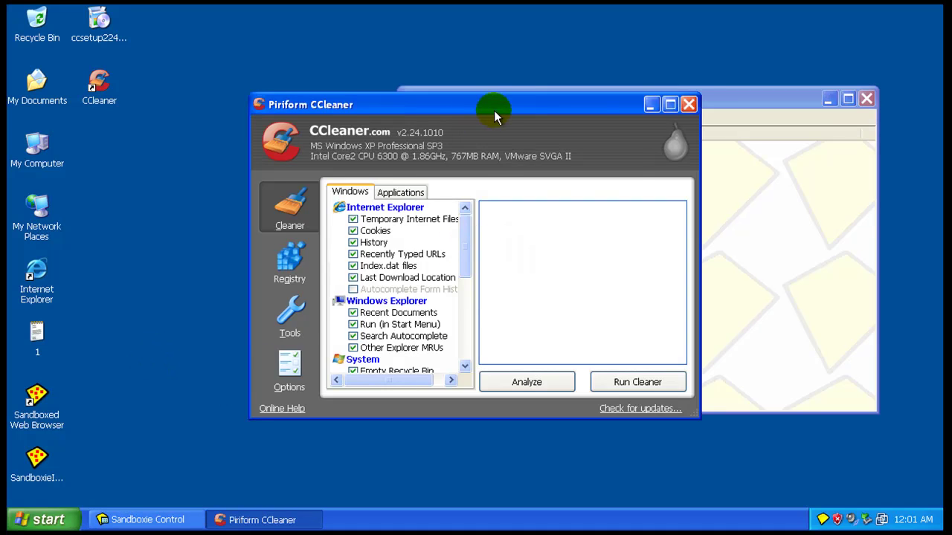
# Move the CCleaner window closer to the desktop icons, widen it, and close it
pyautogui.moveTo(494, 111); pyautogui.dragTo(403, 103)
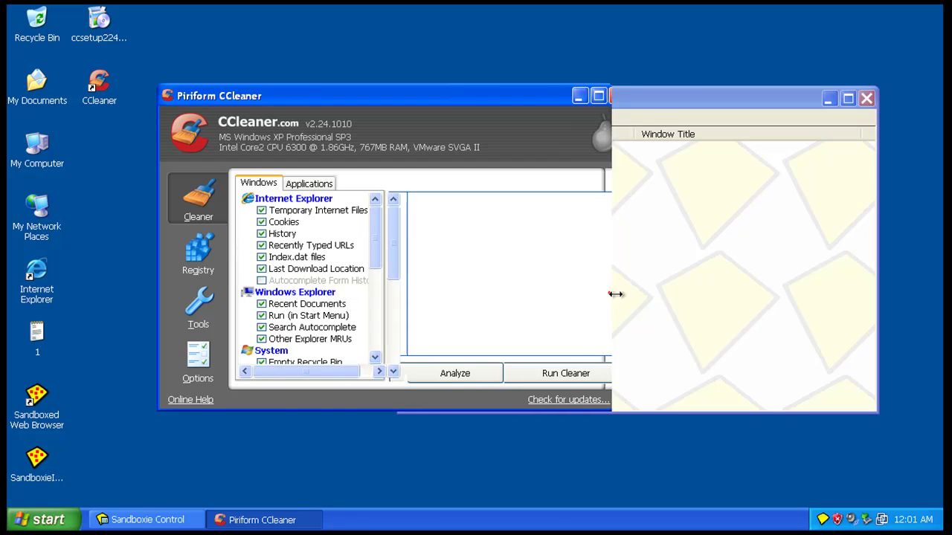
pyautogui.moveTo(611, 297); pyautogui.dragTo(677, 294)
pyautogui.click(664, 96)
pyautogui.click(214, 47)
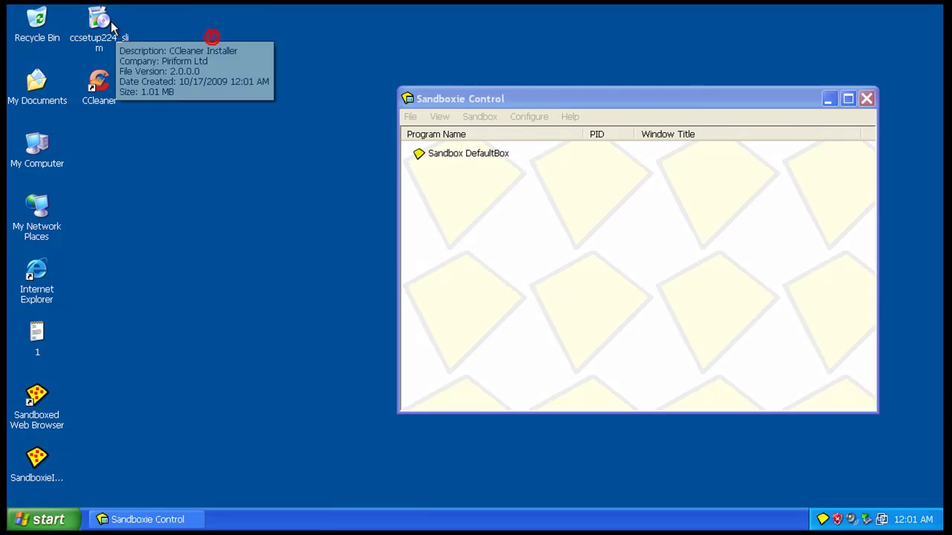
# Run ccsetup224_slim sandboxed and install CCleaner v2.24 in English with the default options, launching it on finishing
pyautogui.click(99, 25)
pyautogui.rightClick(99, 26)
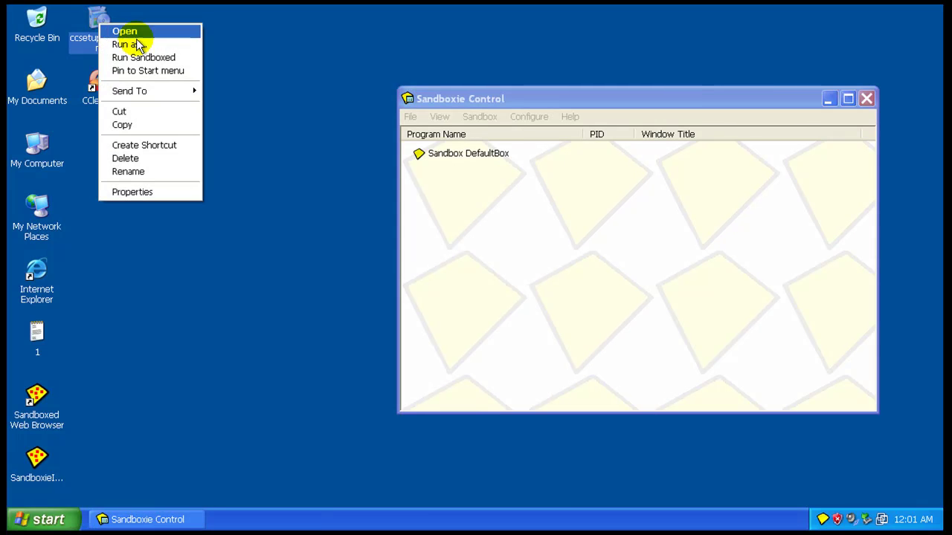
pyautogui.click(196, 56)
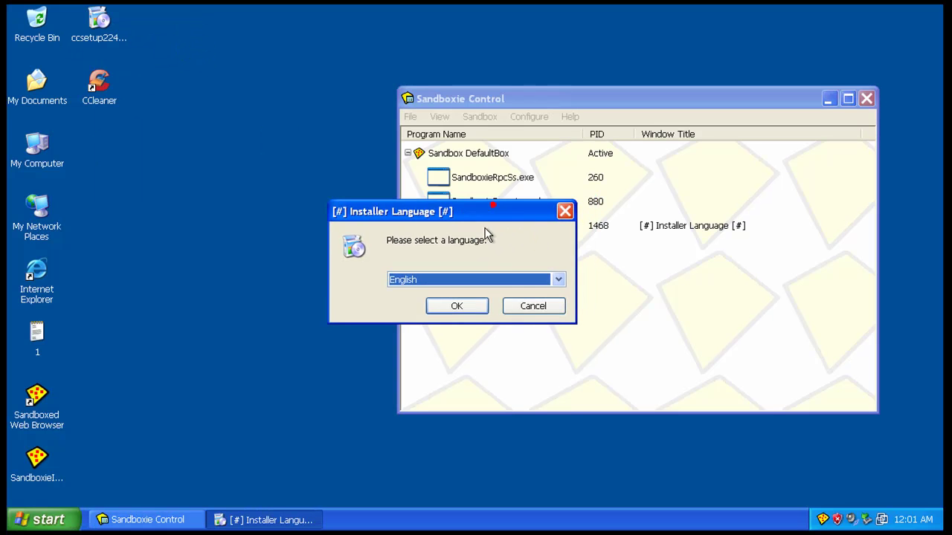
pyautogui.click(479, 300)
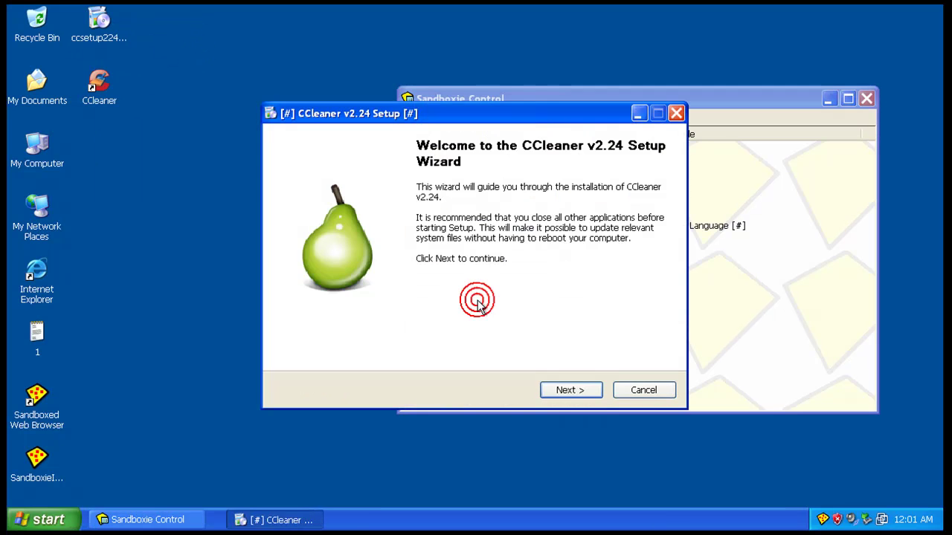
pyautogui.click(577, 394)
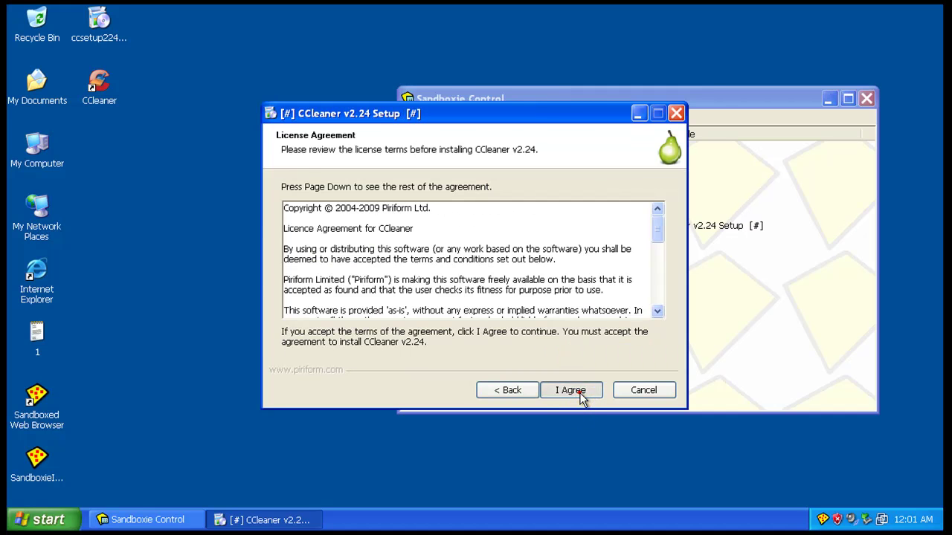
pyautogui.click(579, 392)
pyautogui.click(579, 393)
pyautogui.click(571, 390)
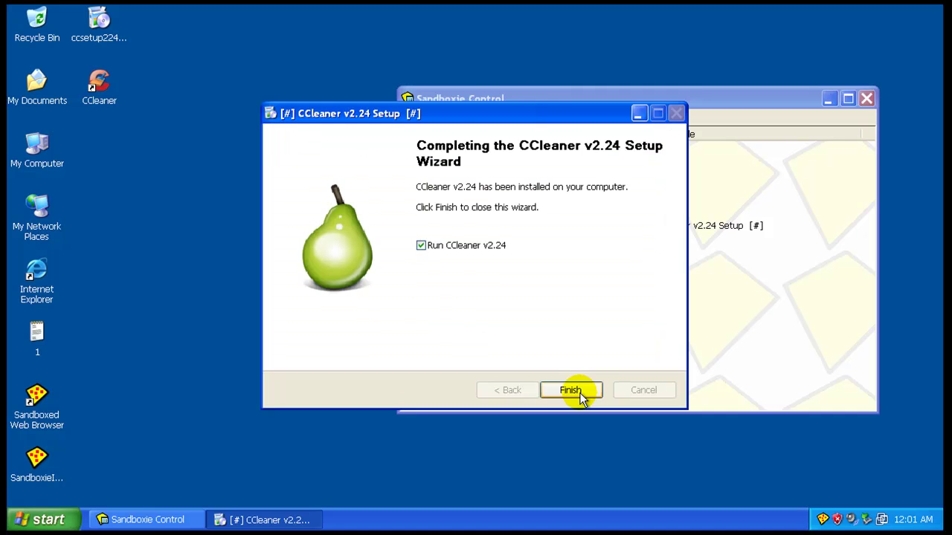
pyautogui.click(571, 390)
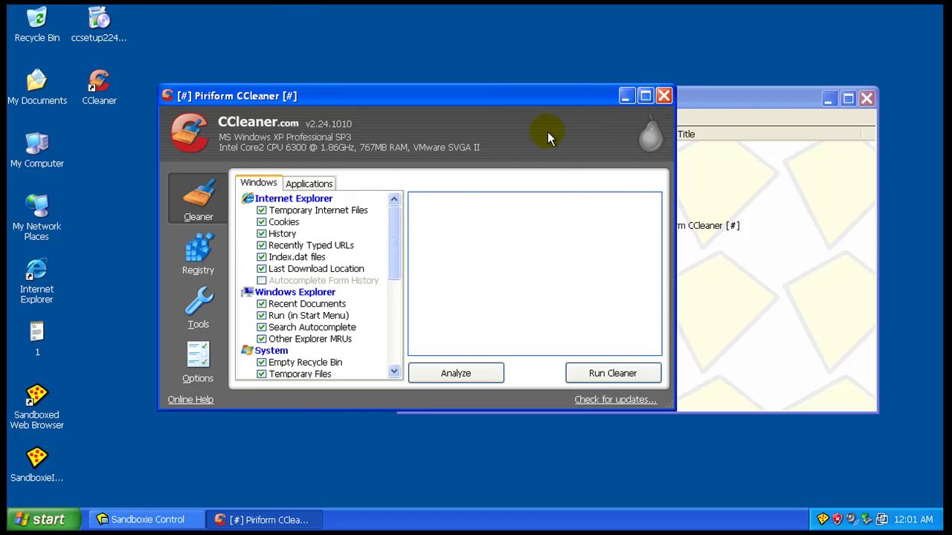
# Close the sandboxed CCleaner, and briefly open the unsandboxed copy from its desktop shortcut
pyautogui.click(649, 125)
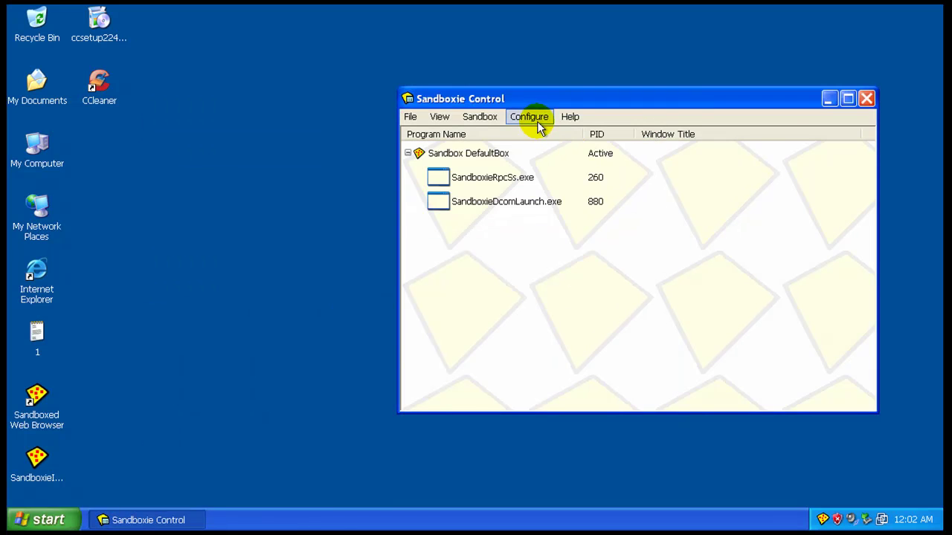
pyautogui.doubleClick(110, 86)
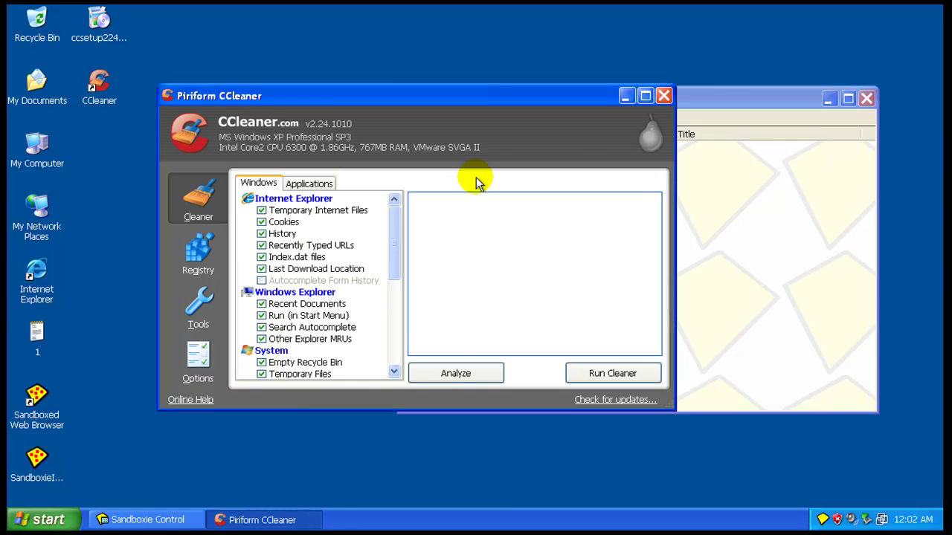
pyautogui.click(663, 95)
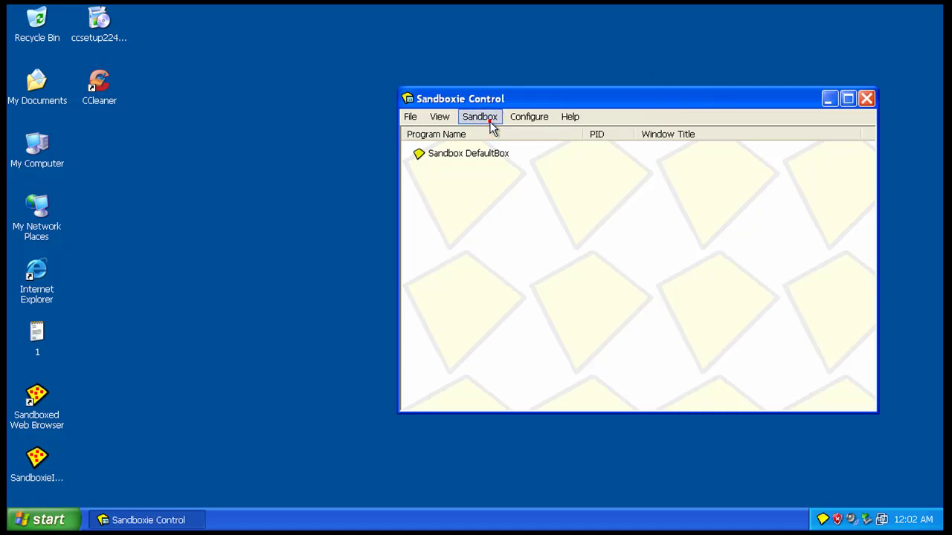
# Explore the DefaultBox contents down to drive\C\Program Files\CCleaner and its Lang folder, and close the folder window
pyautogui.click(487, 119)
pyautogui.moveTo(557, 135)
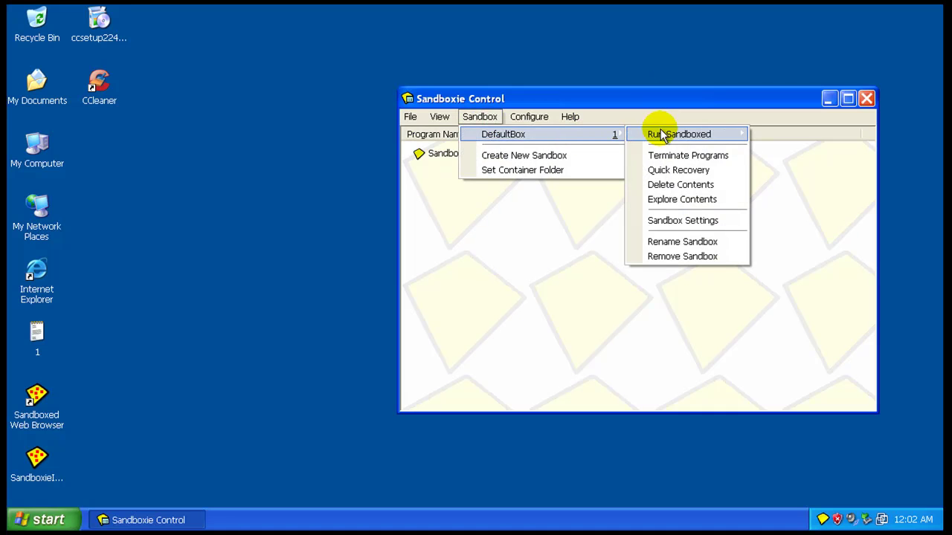
pyautogui.click(709, 198)
pyautogui.click(626, 298)
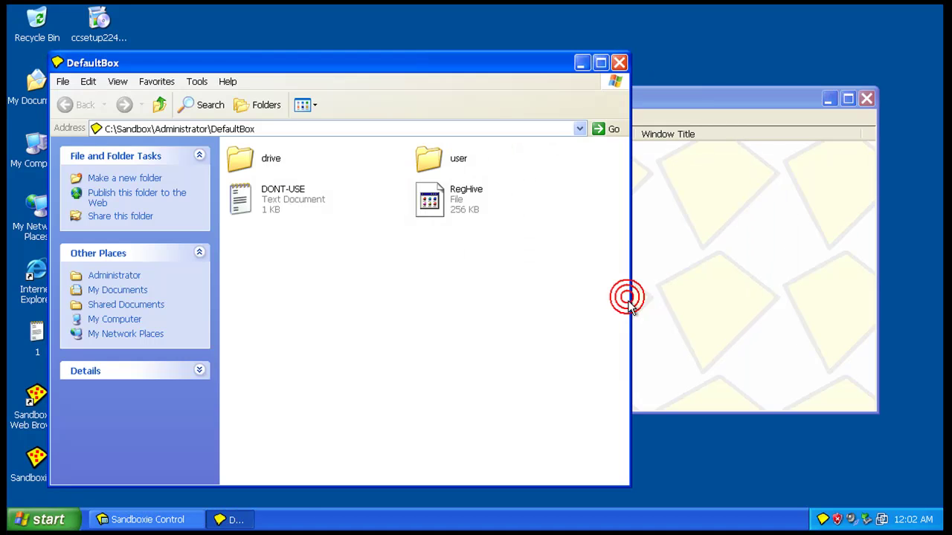
pyautogui.doubleClick(253, 158)
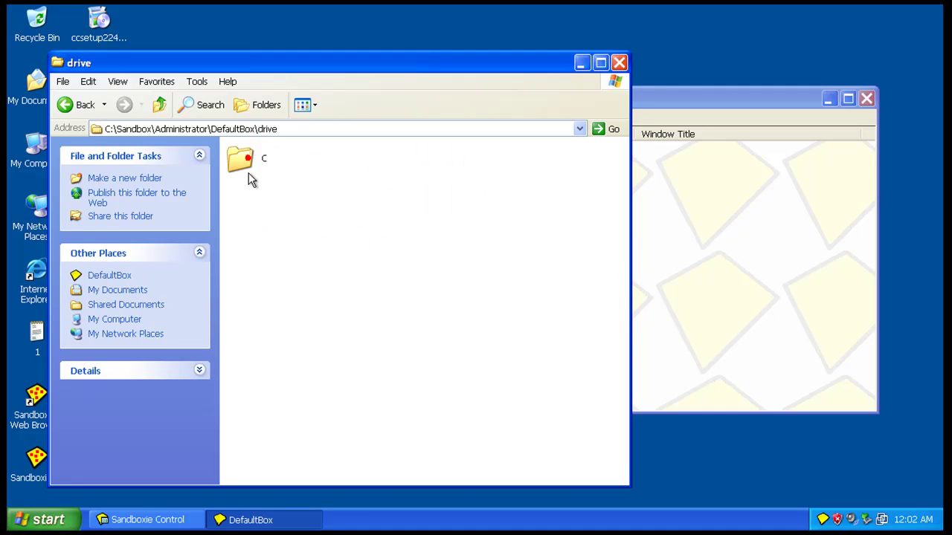
pyautogui.doubleClick(251, 167)
pyautogui.doubleClick(255, 170)
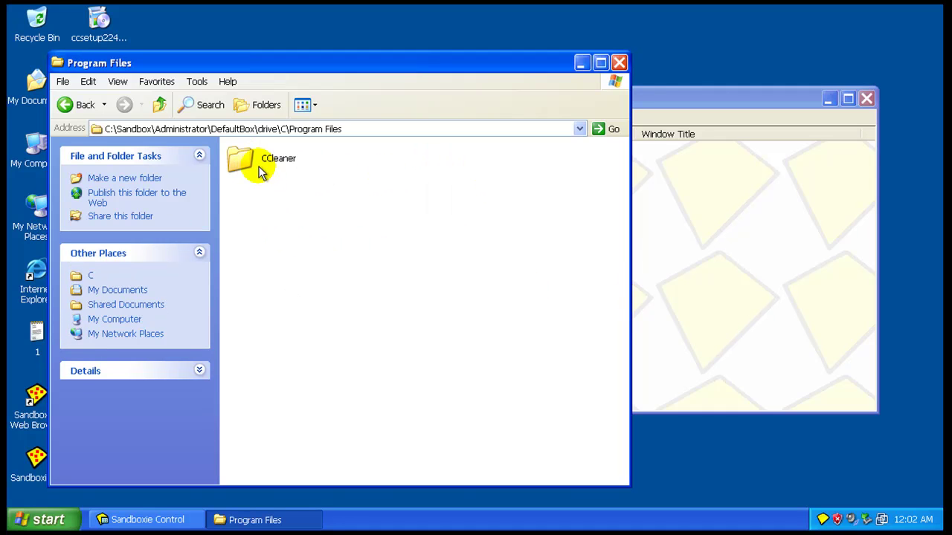
pyautogui.doubleClick(256, 162)
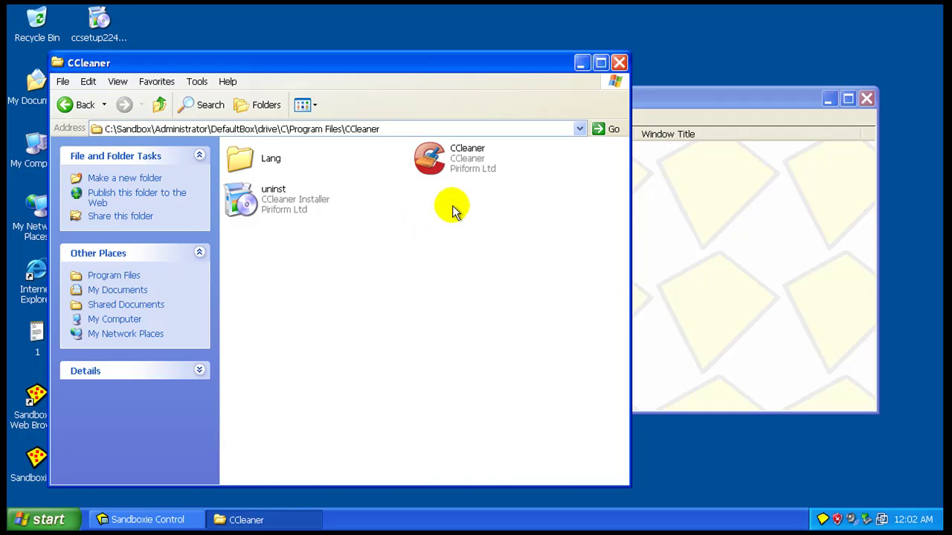
pyautogui.doubleClick(239, 161)
pyautogui.press('BackSpace')
pyautogui.press('BackSpace')
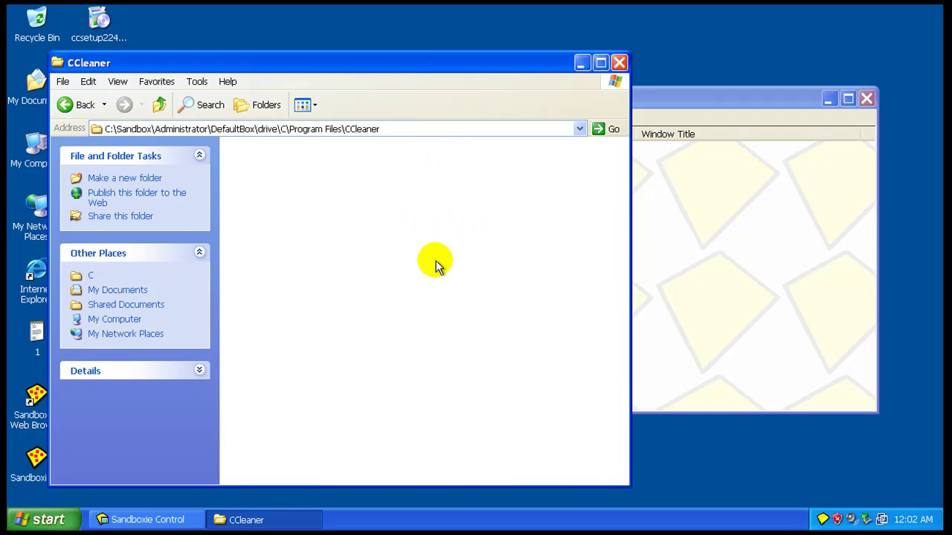
pyautogui.click(620, 63)
# Quick-recover CCleaner.lnk from DefaultBox to its same Desktop folder, replacing the existing shortcut, and close Quick Recovery
pyautogui.click(528, 117)
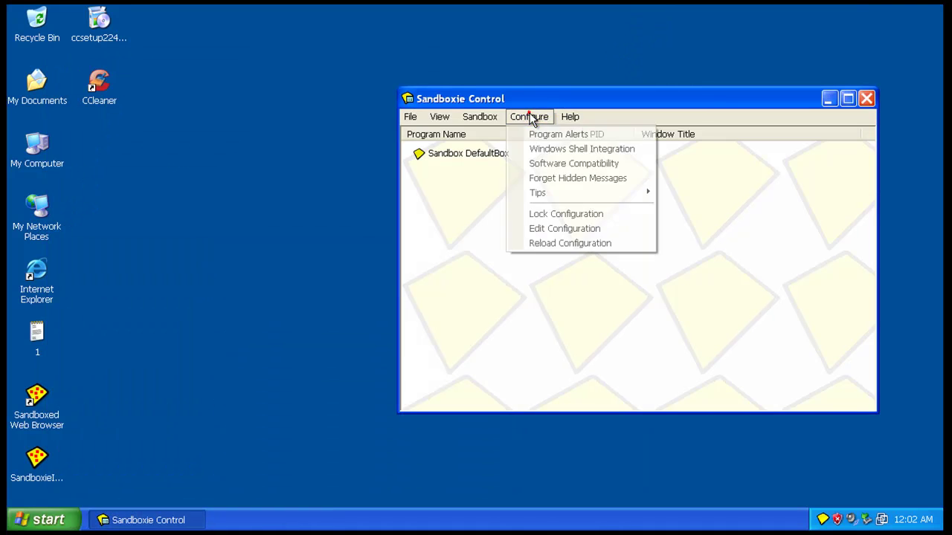
pyautogui.moveTo(483, 117)
pyautogui.moveTo(595, 133)
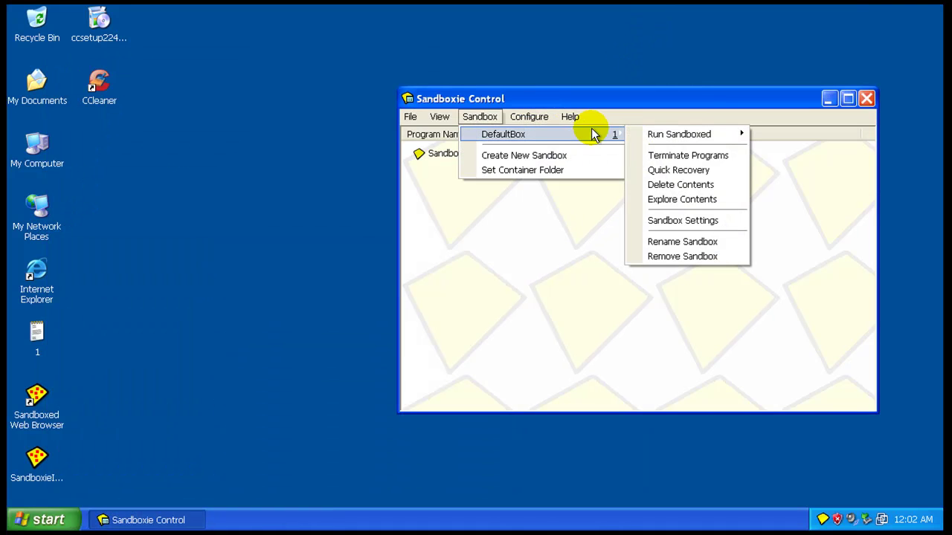
pyautogui.click(714, 171)
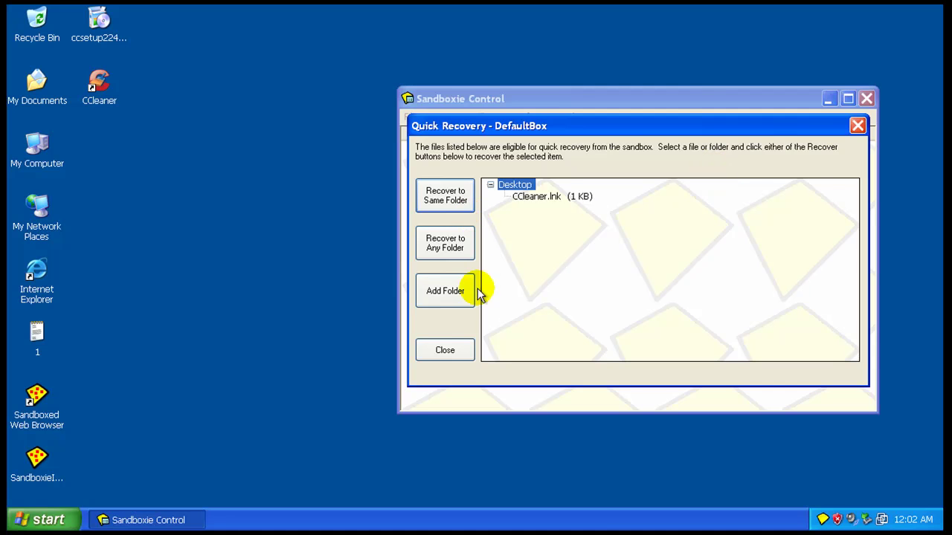
pyautogui.click(455, 201)
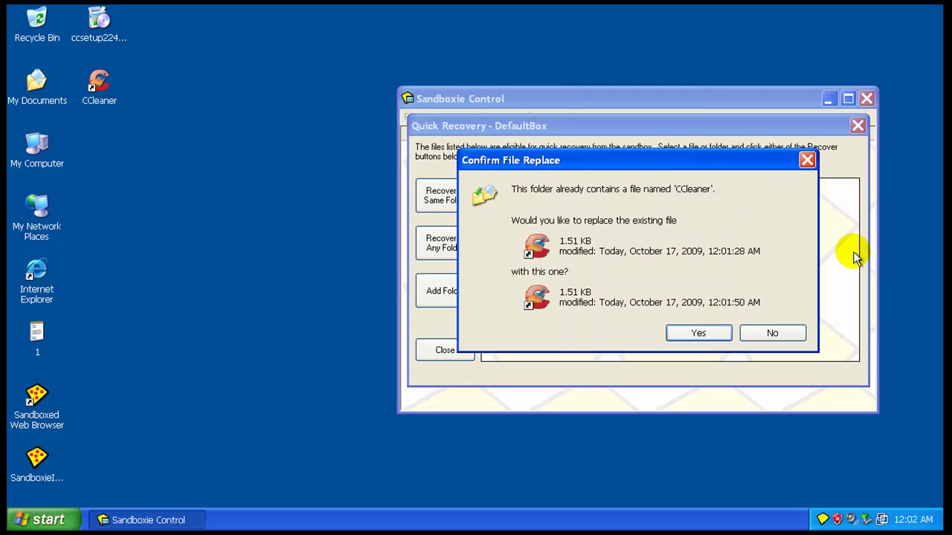
pyautogui.click(698, 332)
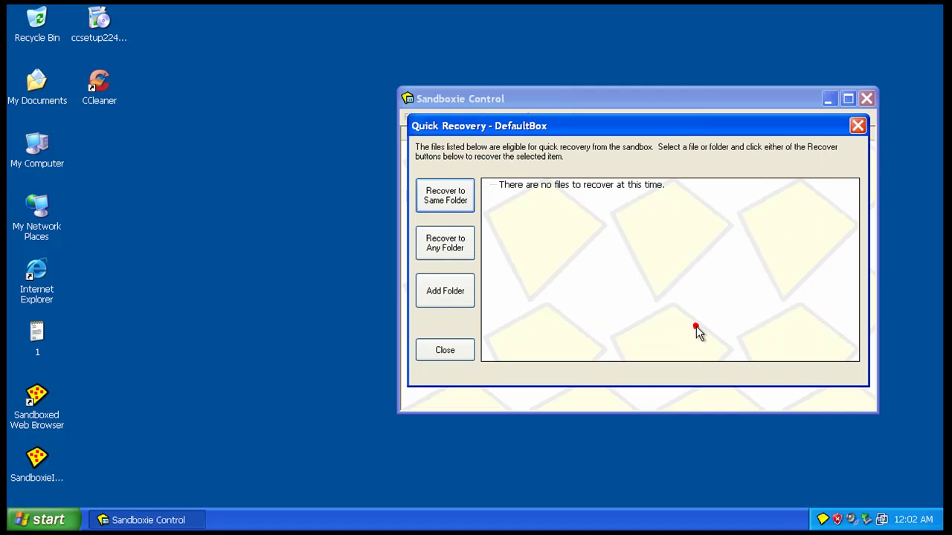
pyautogui.click(444, 350)
# Explore the DefaultBox contents again, checking the user folder and drive\C\Program Files\CCleaner, and close the folder window
pyautogui.click(479, 117)
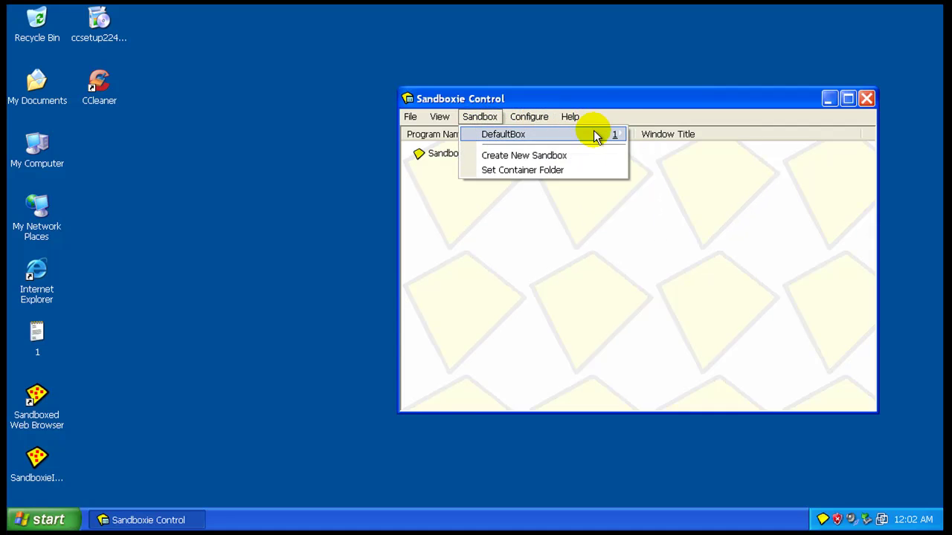
pyautogui.moveTo(597, 134)
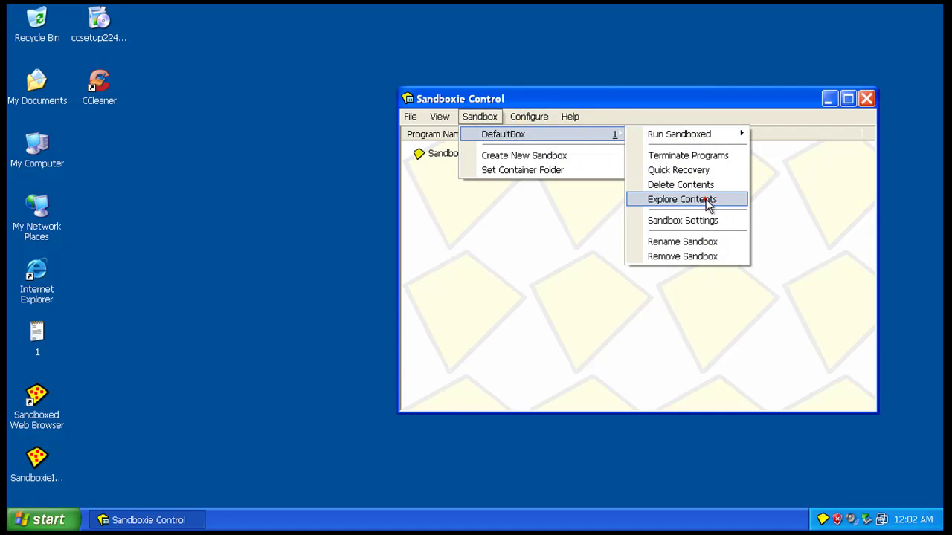
pyautogui.click(704, 200)
pyautogui.click(657, 300)
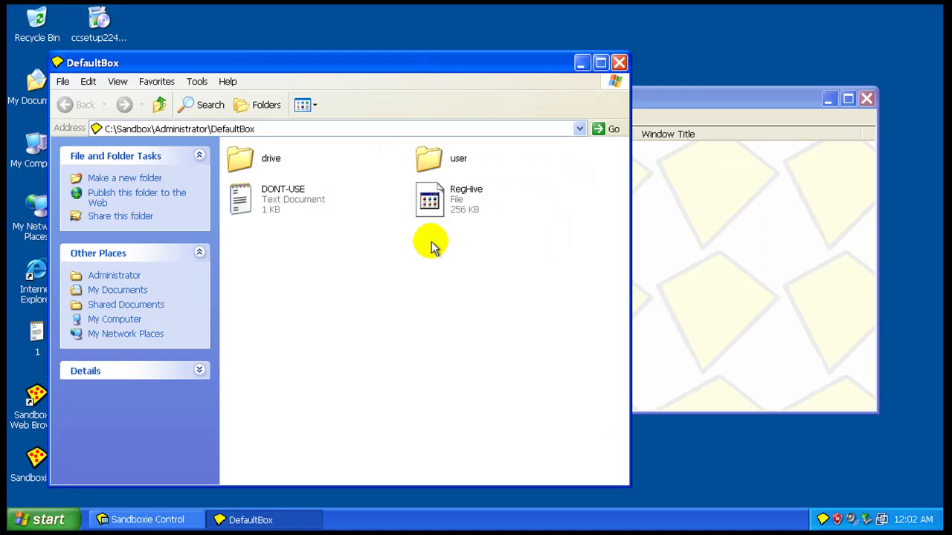
pyautogui.doubleClick(428, 163)
pyautogui.press('BackSpace')
pyautogui.doubleClick(248, 163)
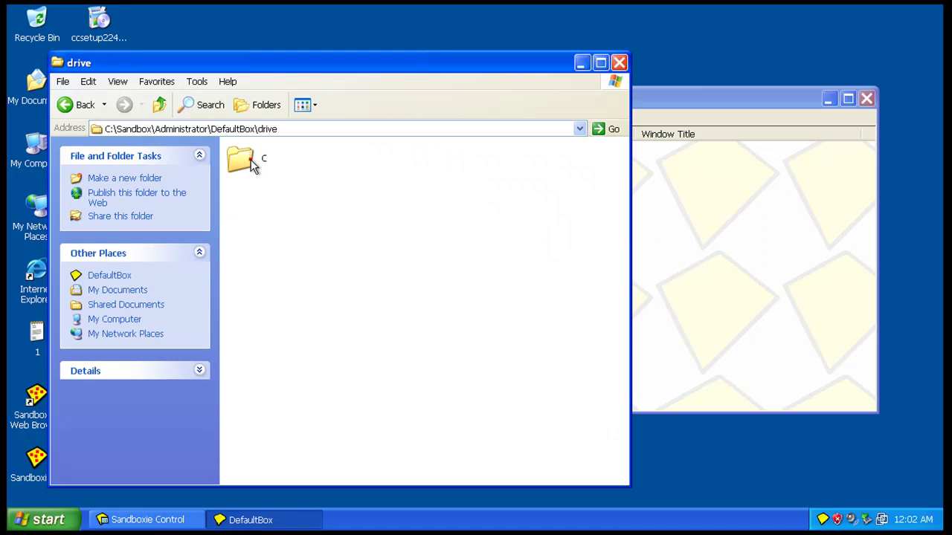
pyautogui.doubleClick(242, 158)
pyautogui.doubleClick(244, 165)
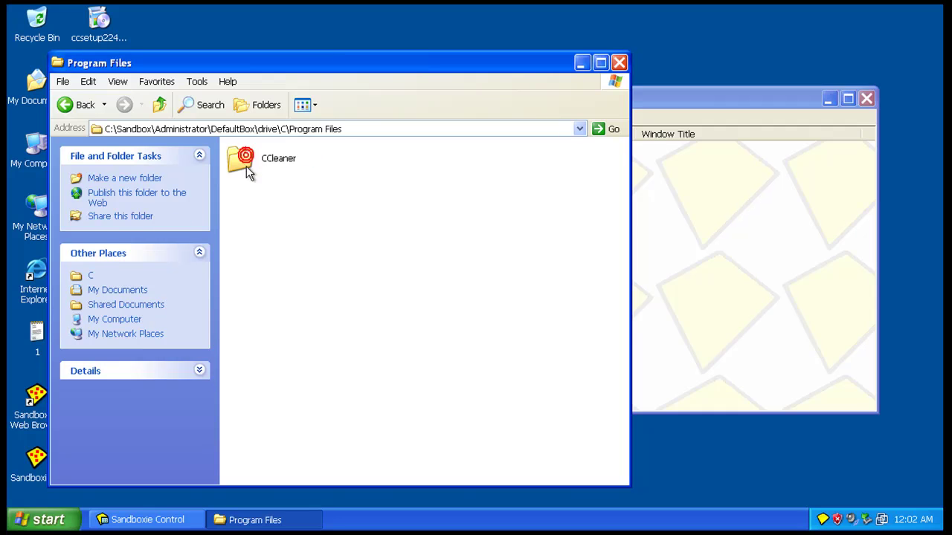
pyautogui.doubleClick(248, 172)
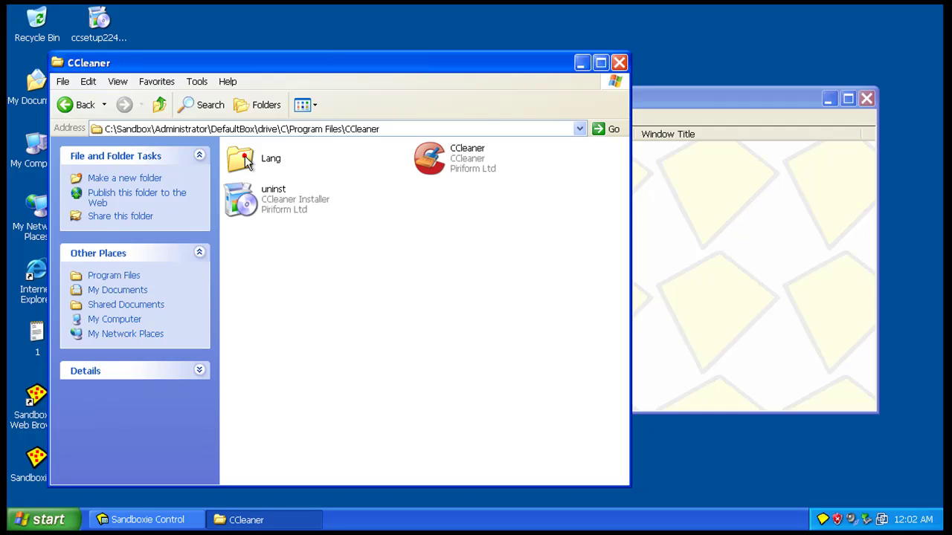
pyautogui.click(620, 63)
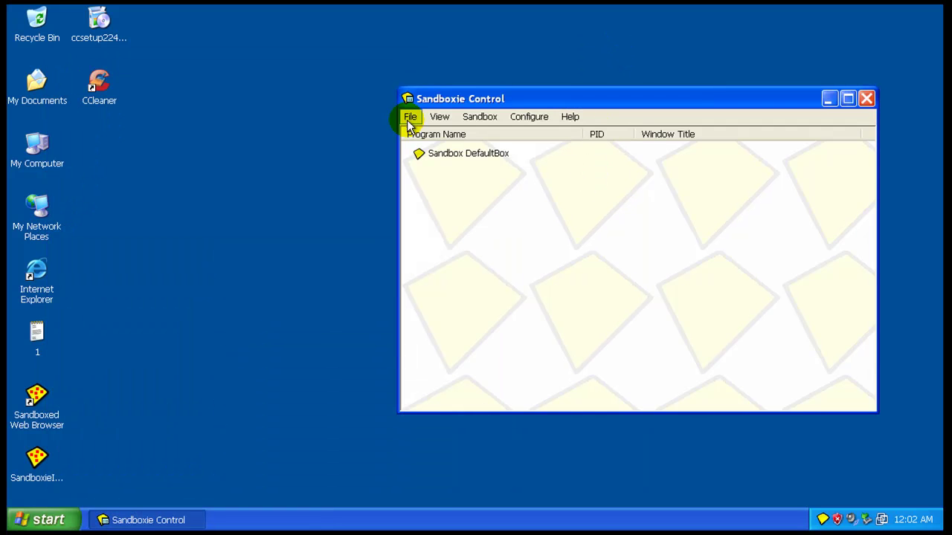
# Hide the Sandboxie Control window while leaving it running, and briefly select the Sandboxed Web Browser desktop shortcut
pyautogui.click(867, 100)
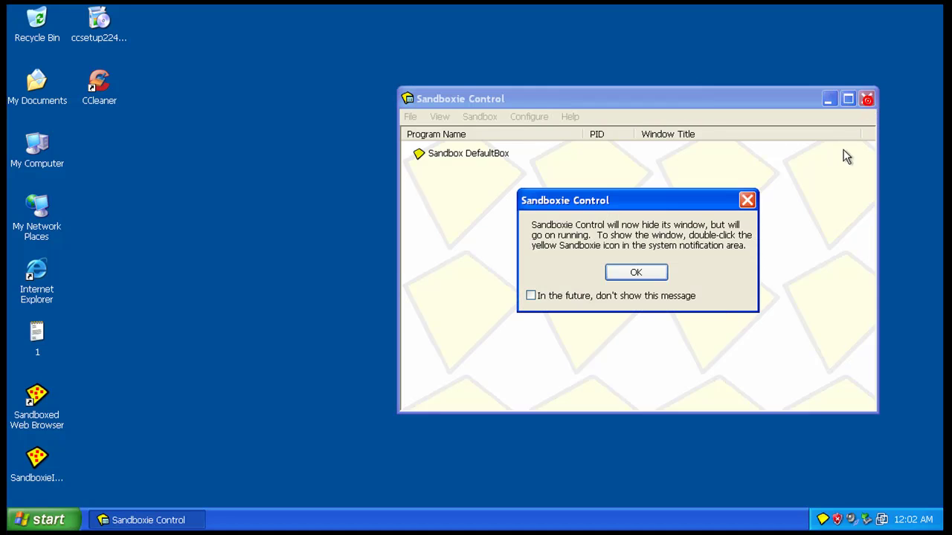
pyautogui.click(644, 277)
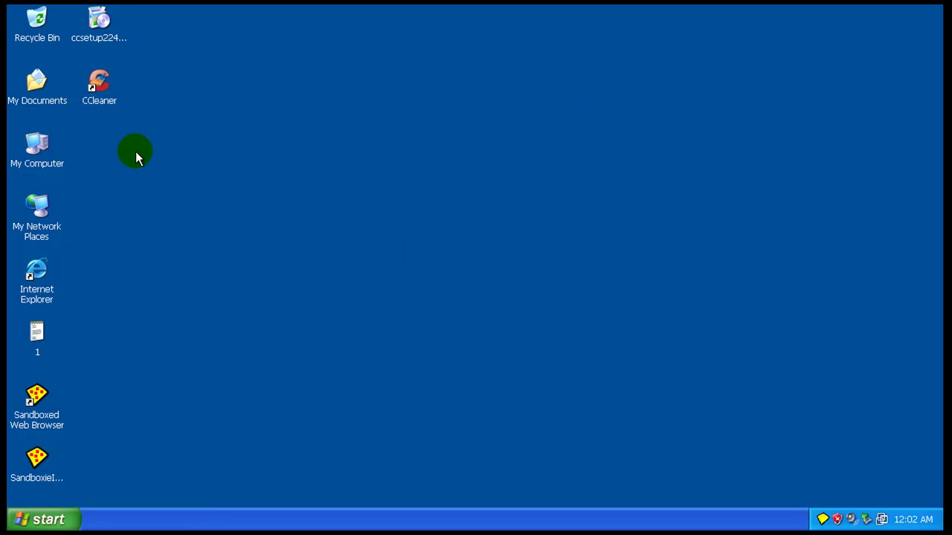
pyautogui.moveTo(134, 415); pyautogui.dragTo(8, 409)
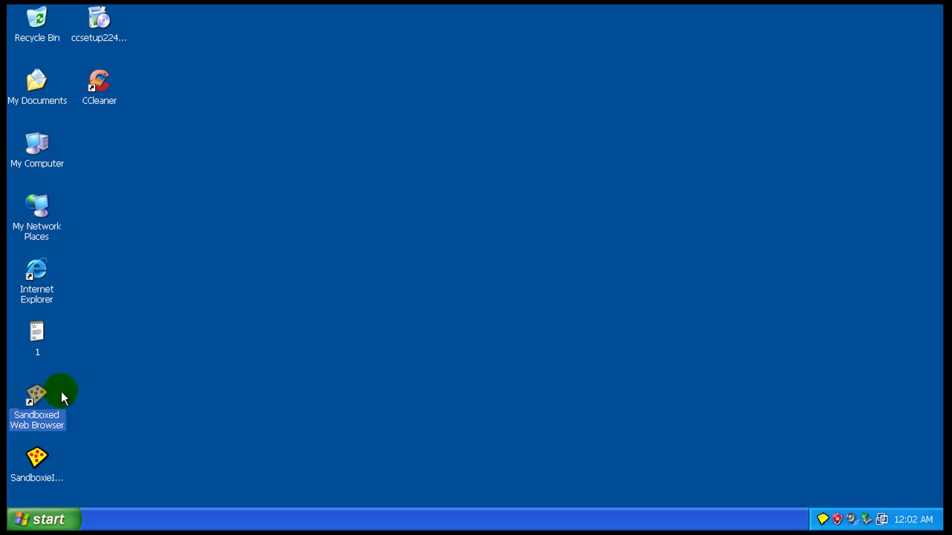
pyautogui.click(137, 398)
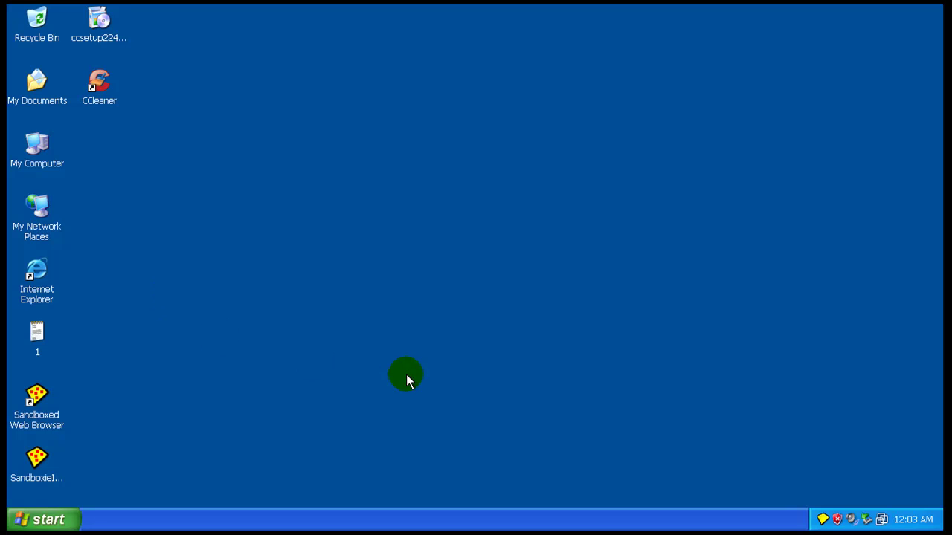
# Show the installed Sandboxie and CCleaner program groups and examine their entries
pyautogui.click(43, 519)
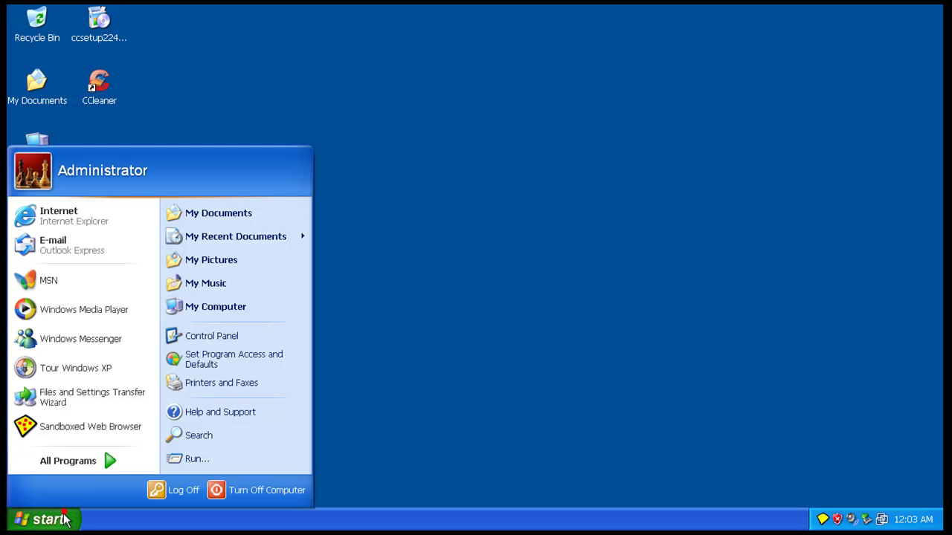
pyautogui.moveTo(68, 461)
pyautogui.moveTo(256, 463)
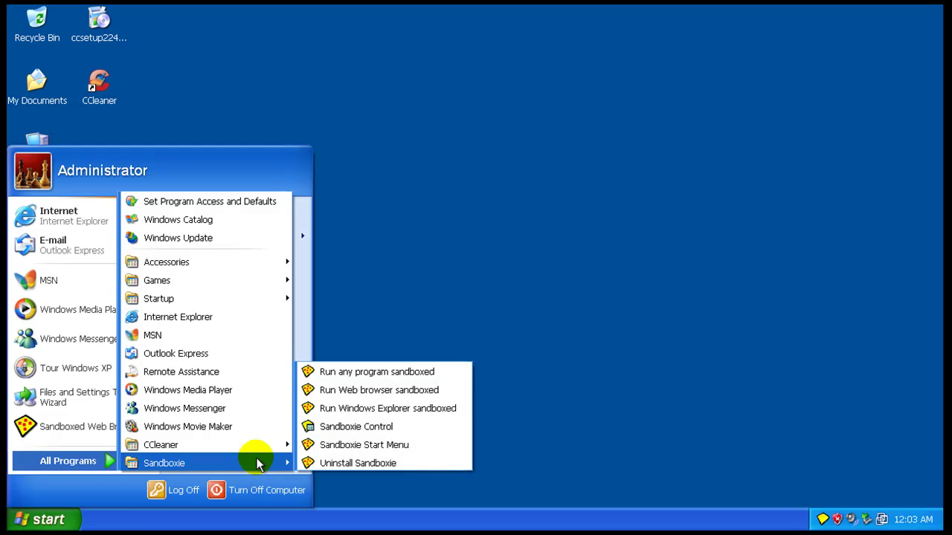
pyautogui.moveTo(257, 446)
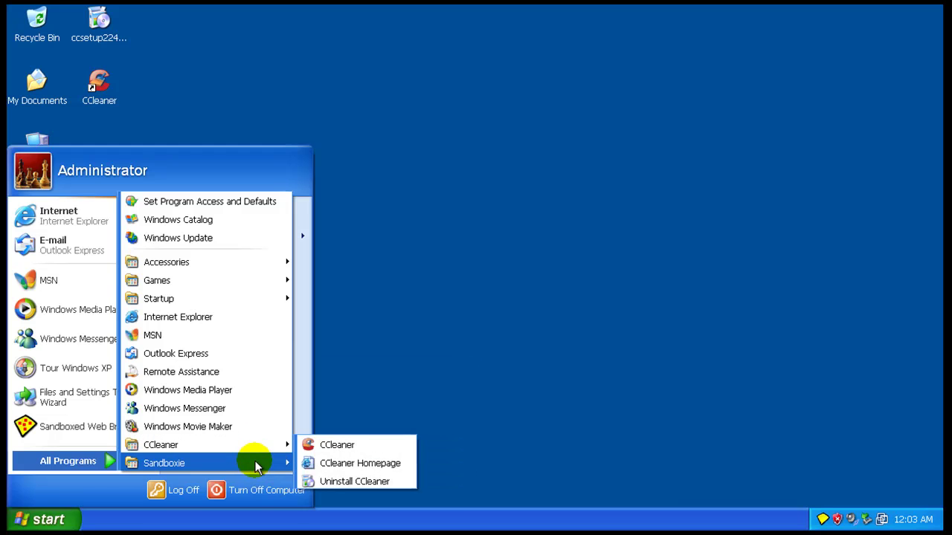